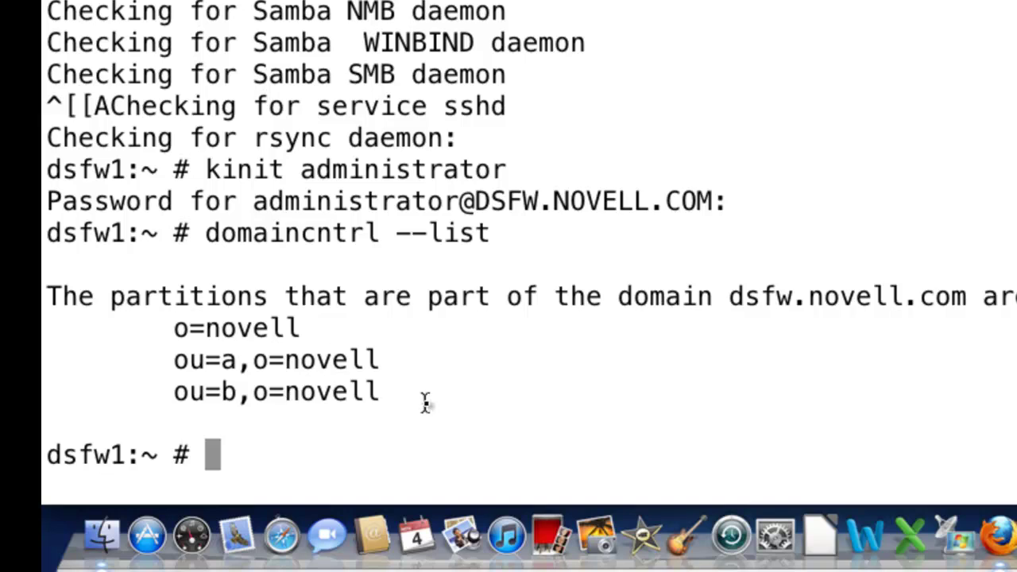
Clear the dsfw1 server's SSH terminal screen with the clear command.
text(clear)
key(Return)
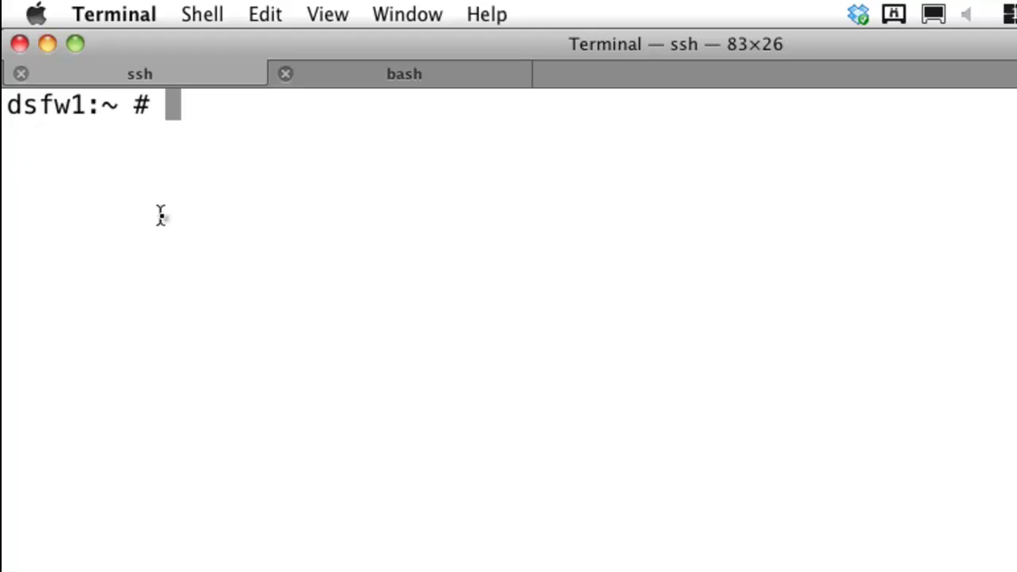
Run id for user1, usera1 and userb1 on the dsfw1 server to show their uids and groups.
text(id user1)
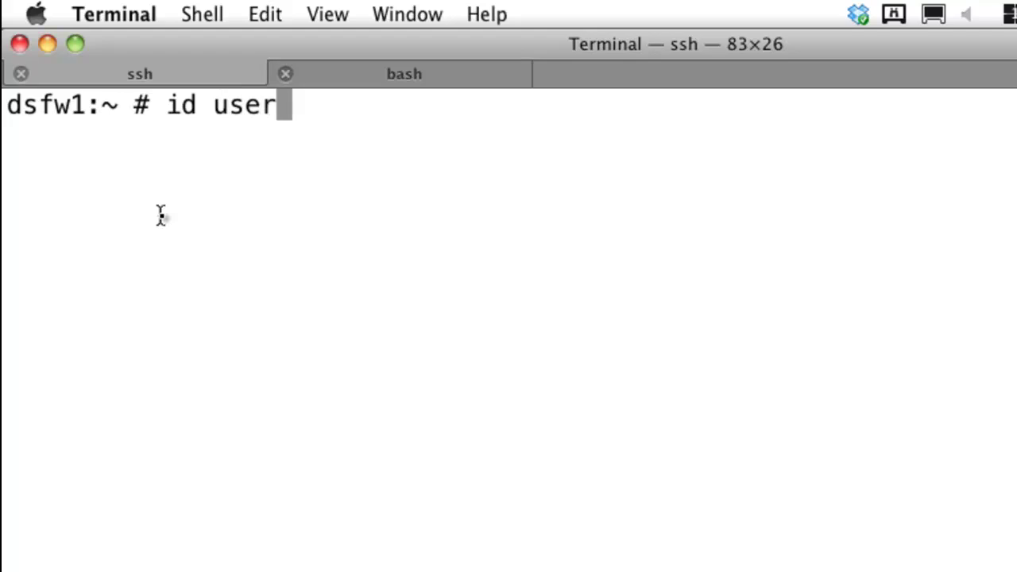
key(Return)
key(Up)
key(BackSpace)
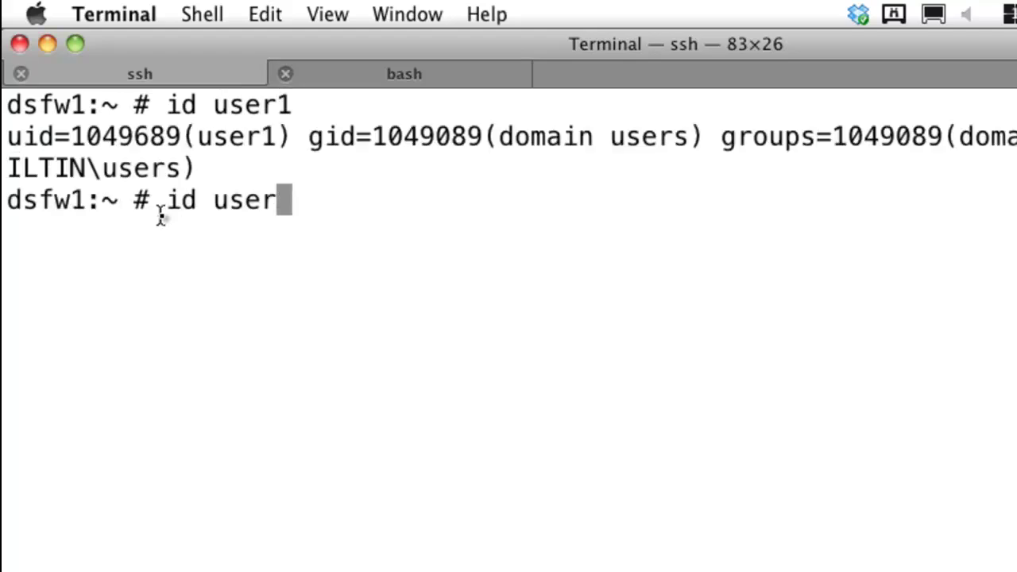
text(a1)
key(Return)
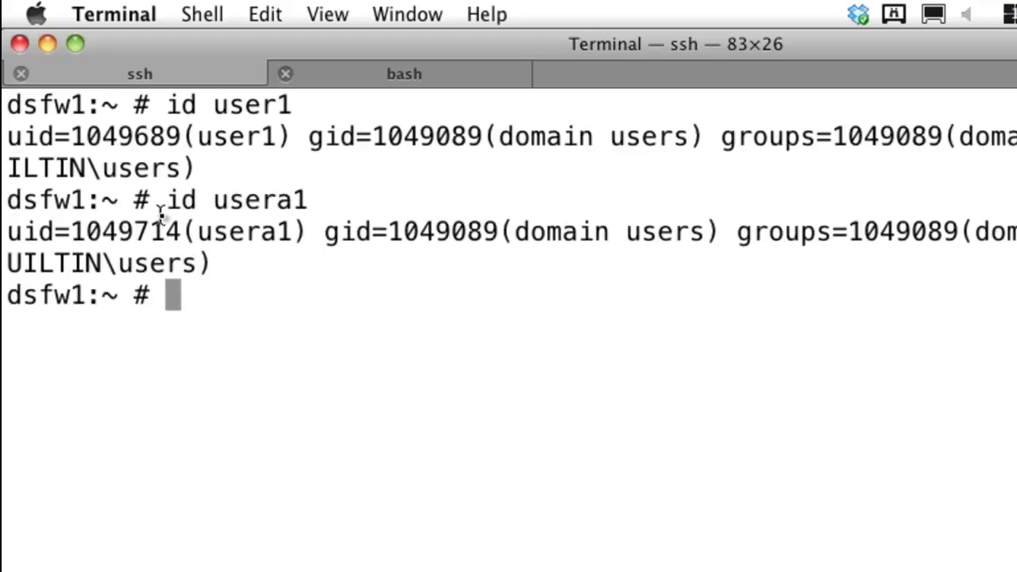
key(Up)
key(BackSpace)
key(BackSpace)
text(b1)
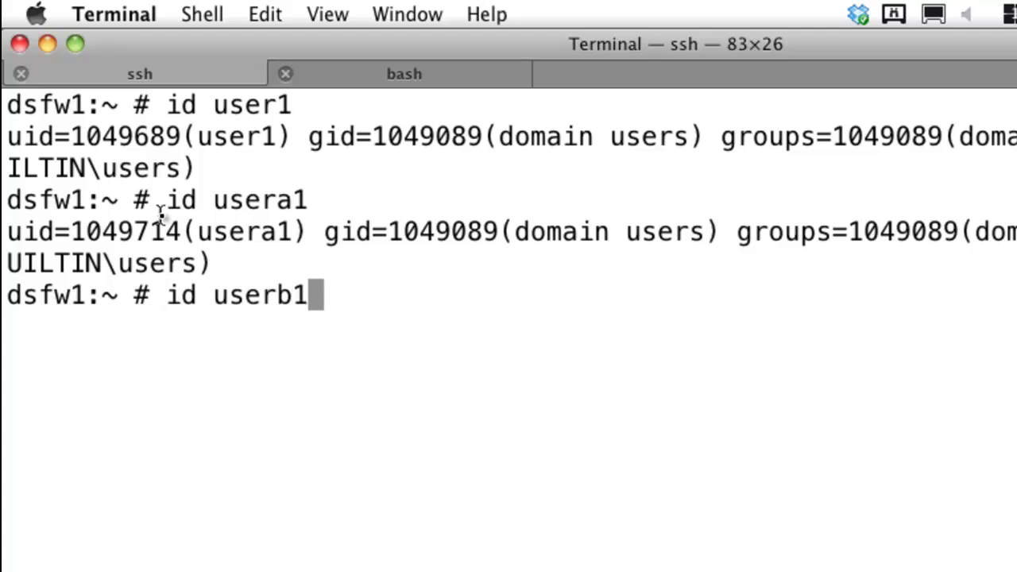
key(Return)
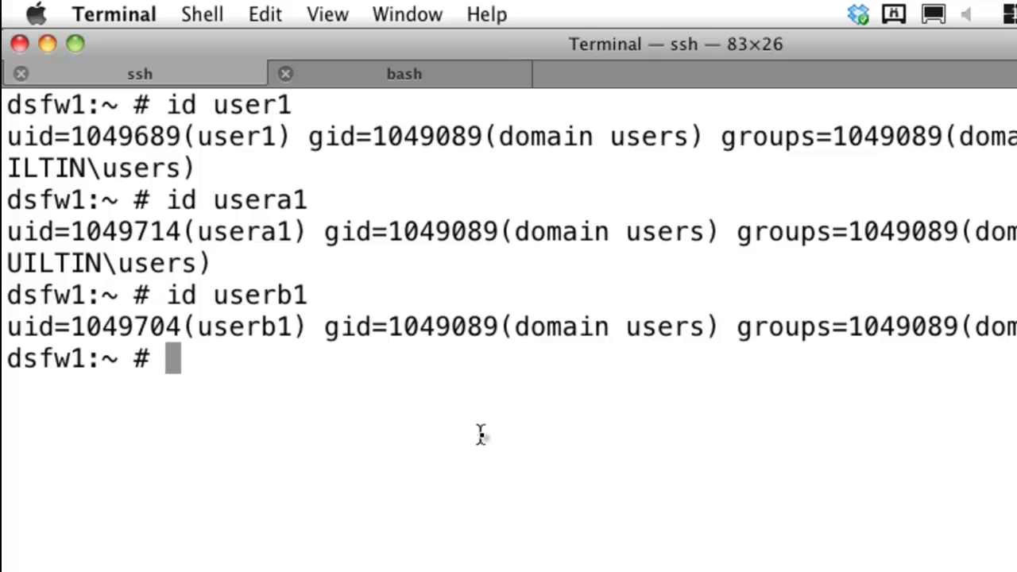
In the Mac's local bash shell, run id for user1, usera1, userb1 and admin.
click(413, 86)
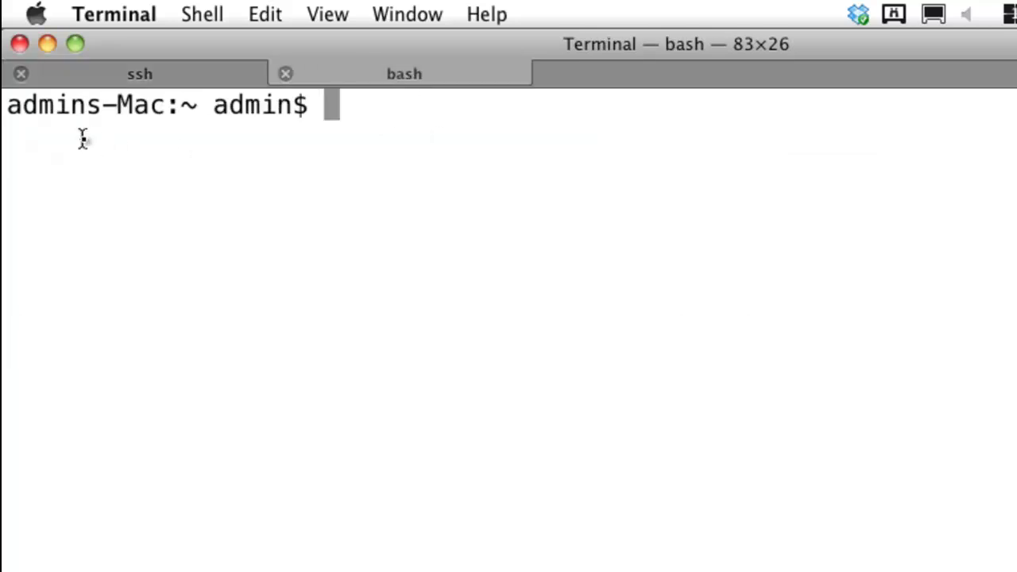
text(id )
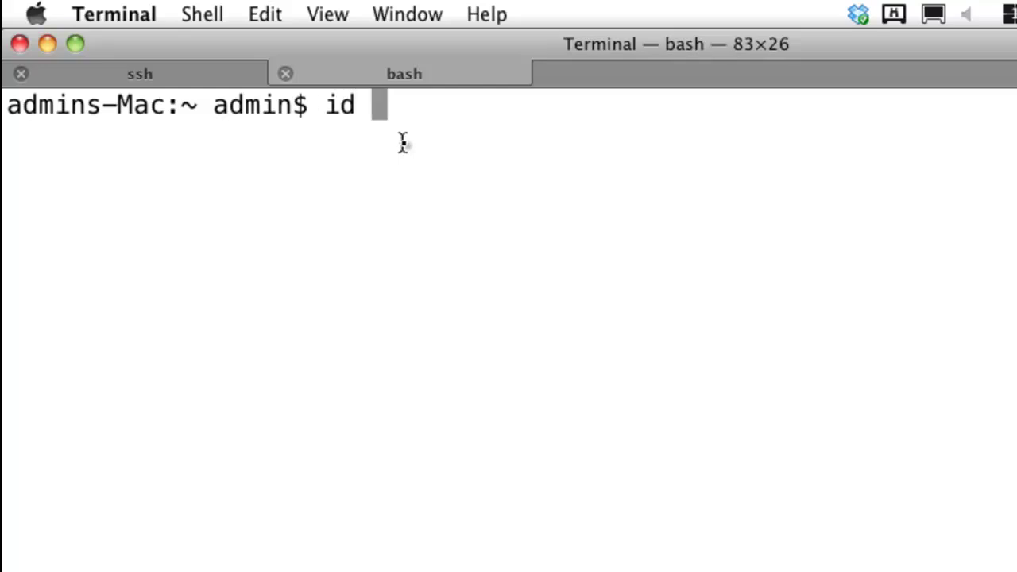
text(user1)
key(Return)
key(Up)
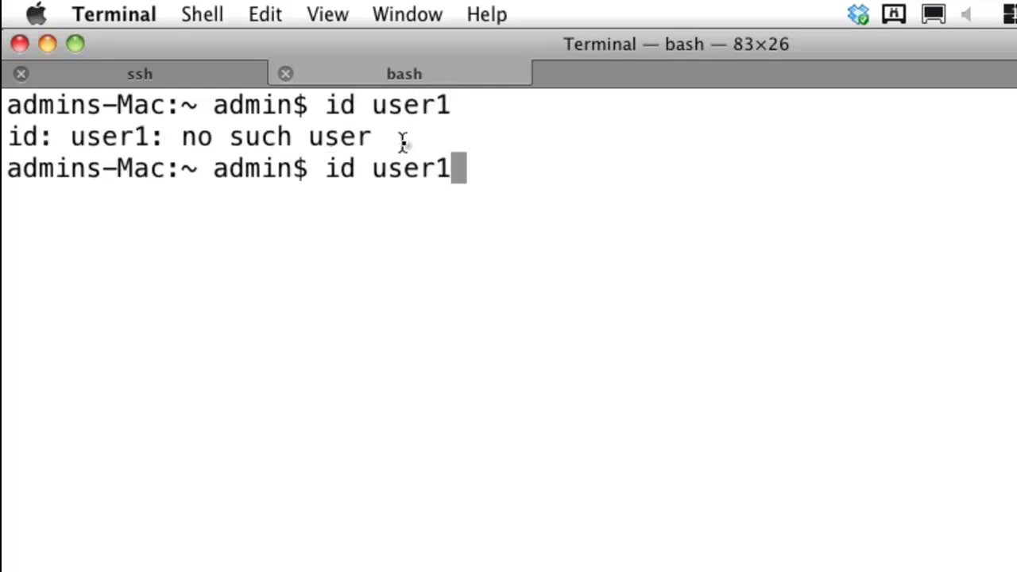
key(BackSpace)
text(a)
text(1)
key(Return)
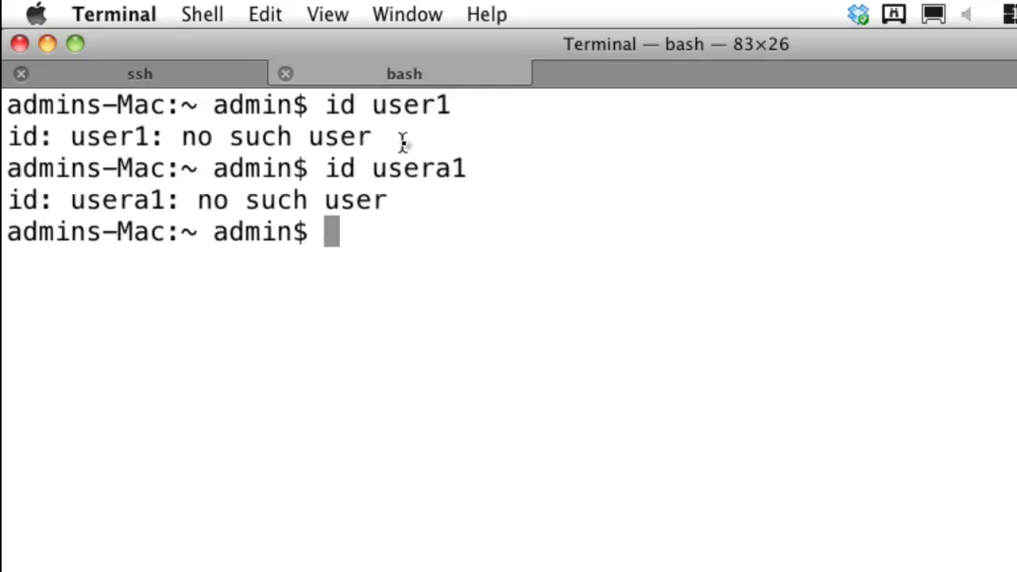
key(Up)
key(BackSpace)
key(BackSpace)
text(b1)
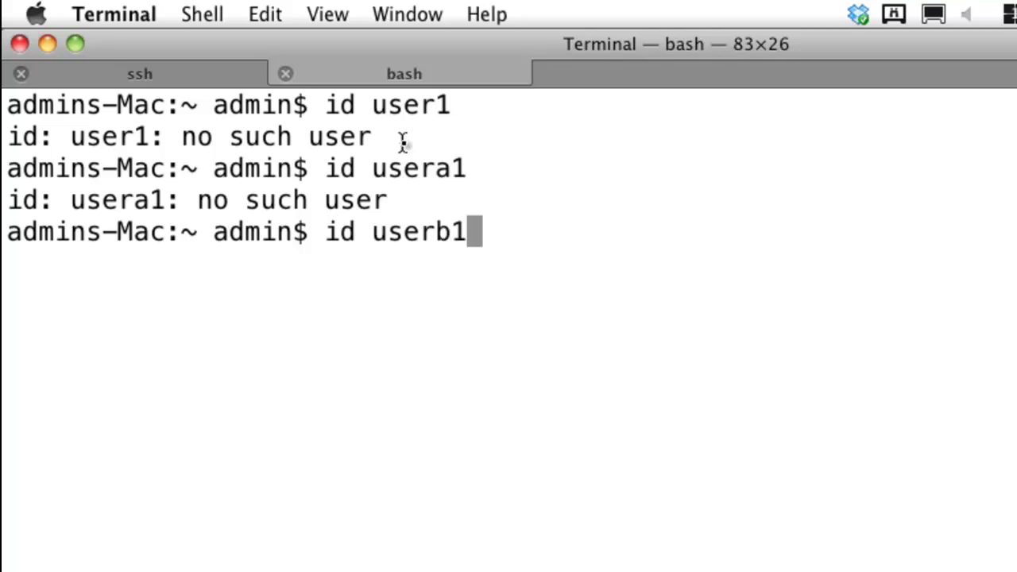
key(Return)
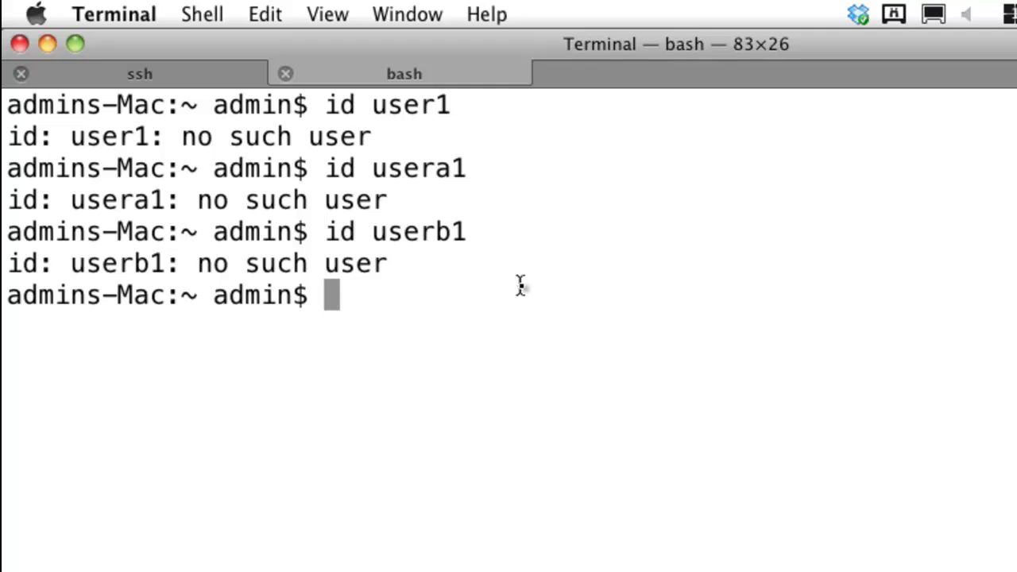
text(id admin)
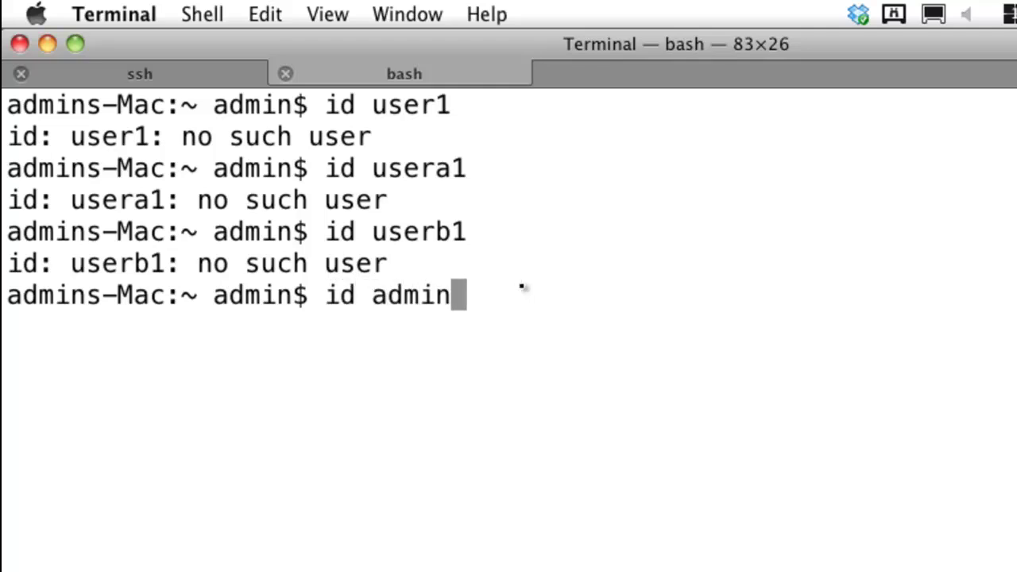
key(Return)
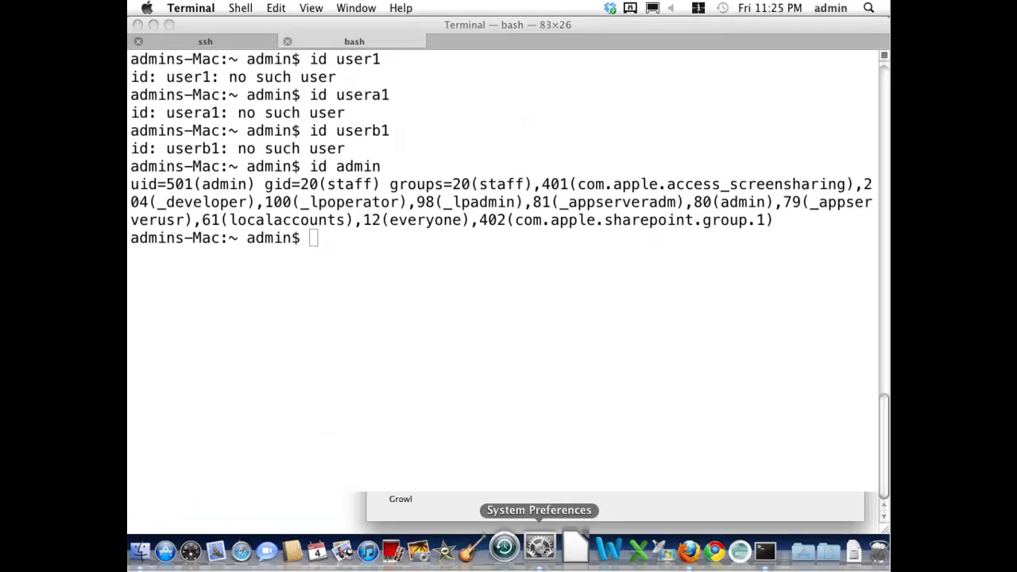
Unlock the Accounts Login Options in System Preferences using the admin password.
click(540, 546)
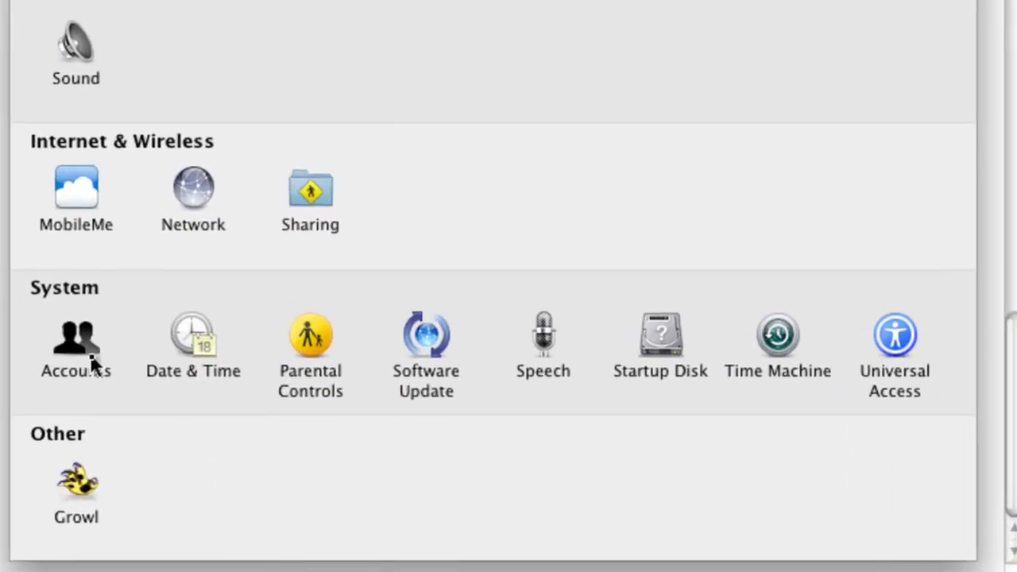
click(91, 359)
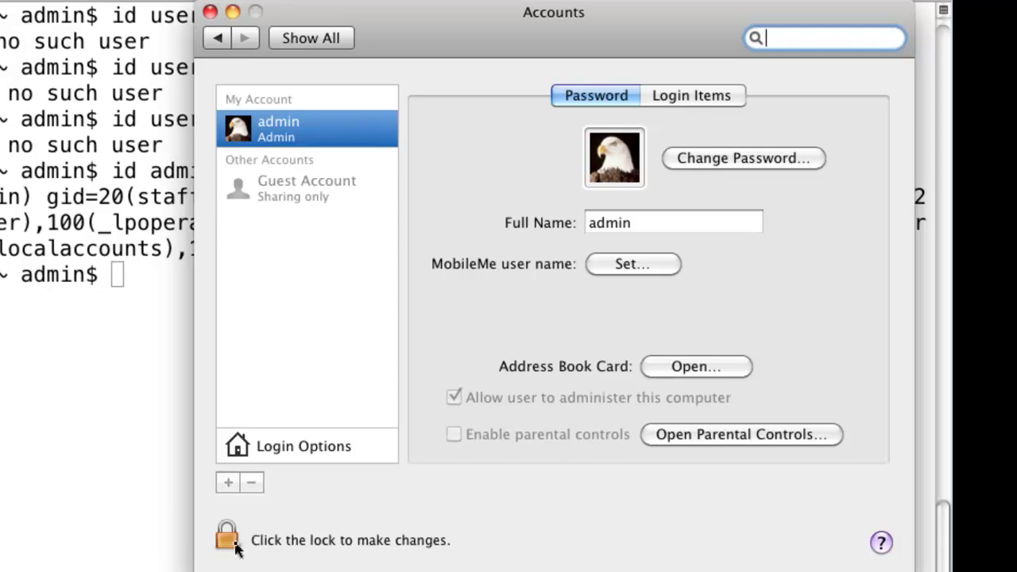
click(287, 457)
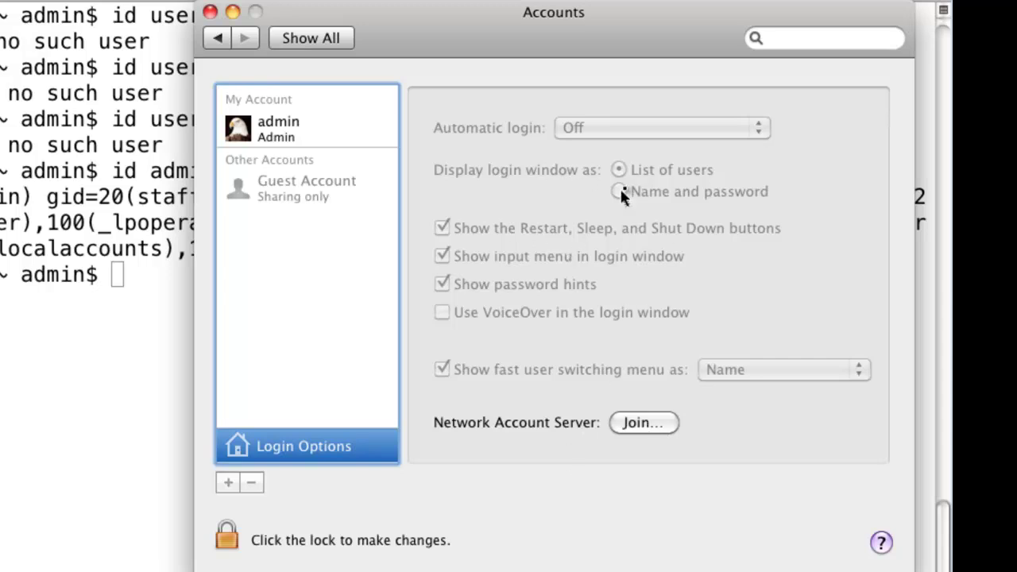
click(233, 542)
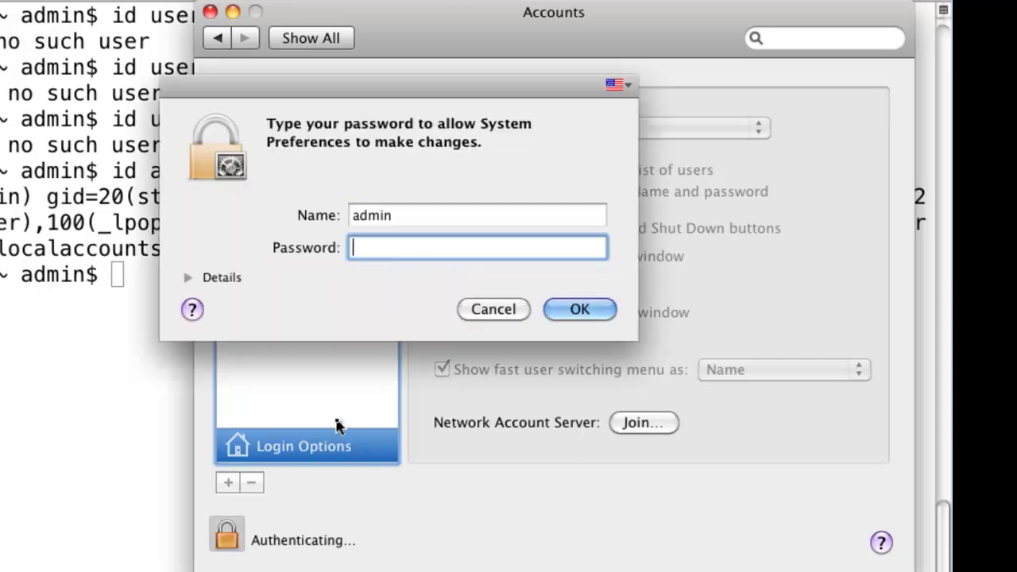
text(••••••)
key(Return)
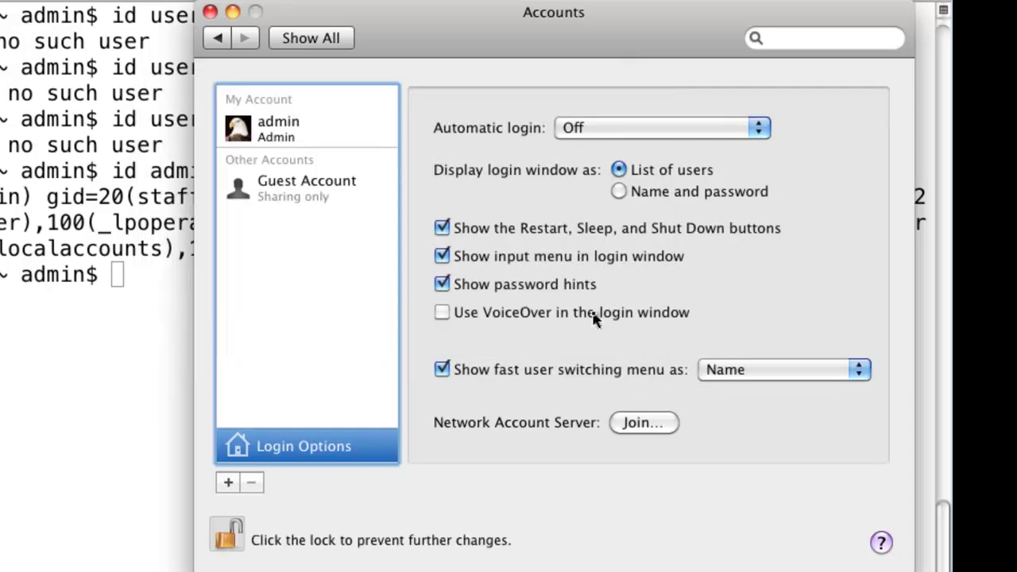
Open Directory Utility from the Join option and unlock it with the admin password.
click(650, 425)
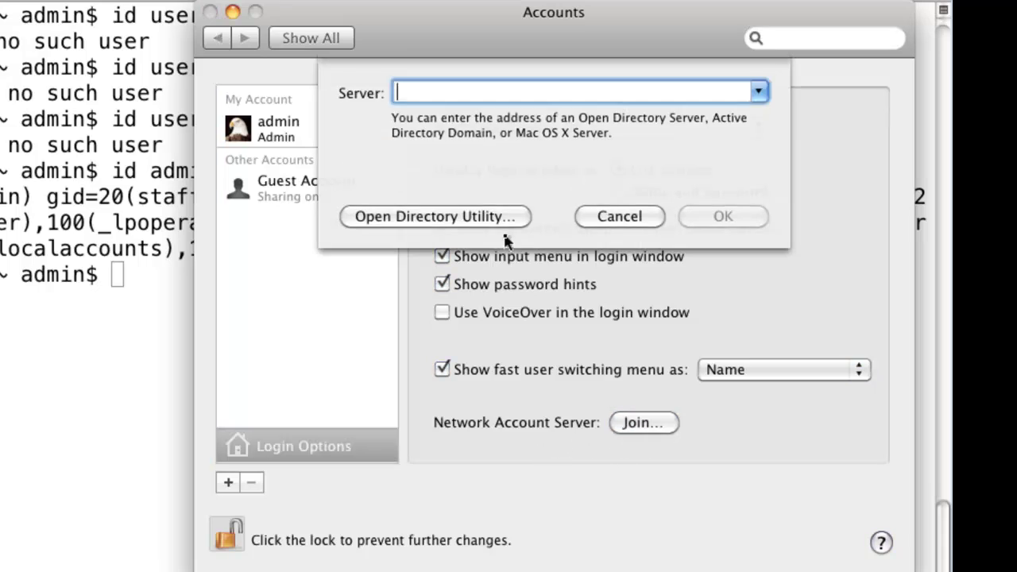
click(459, 221)
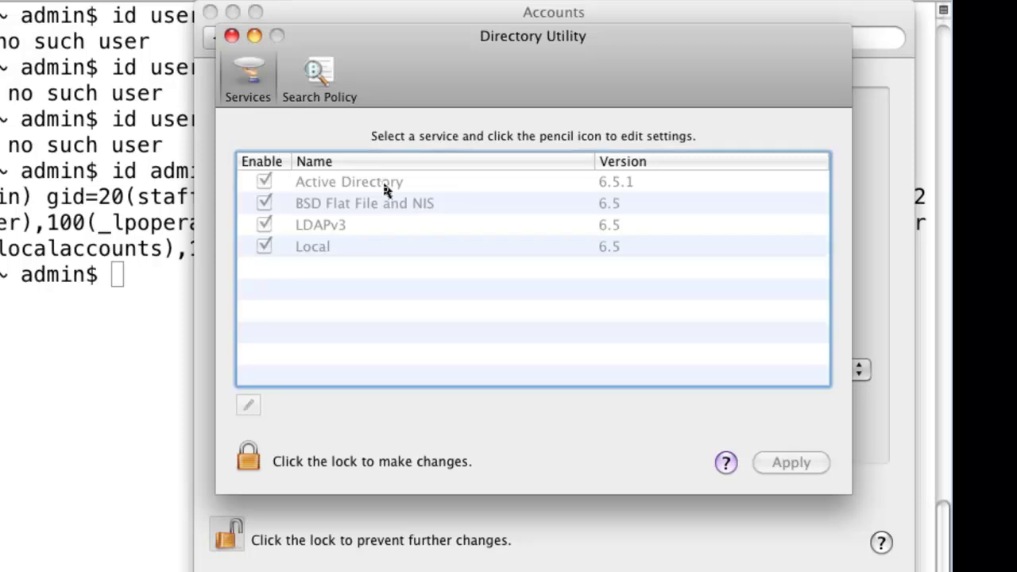
click(249, 459)
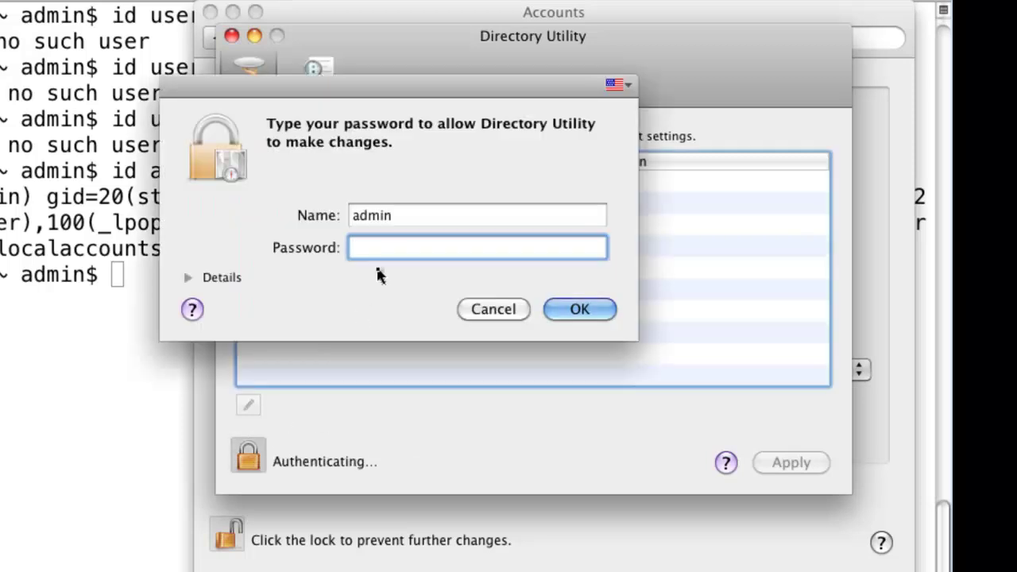
text(••••••)
key(Return)
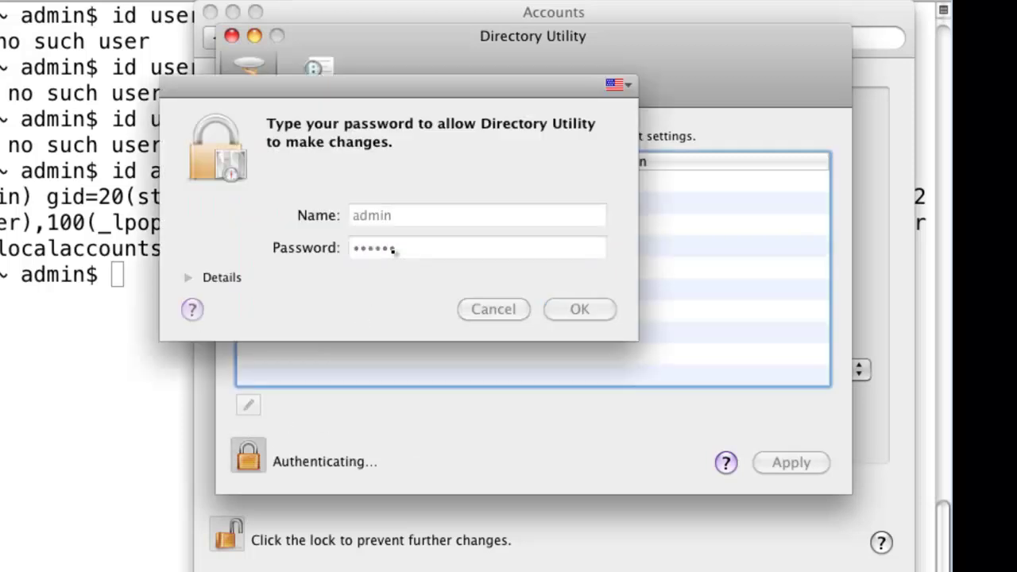
Edit Active Directory settings, entering domain dsfw.novell.com and computer ID admins_mac.
click(399, 184)
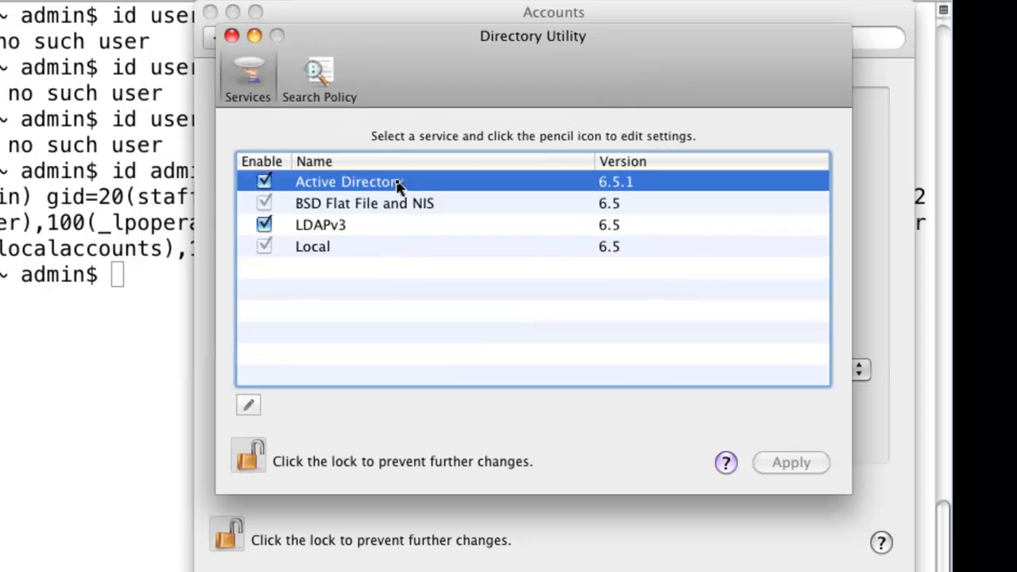
click(248, 405)
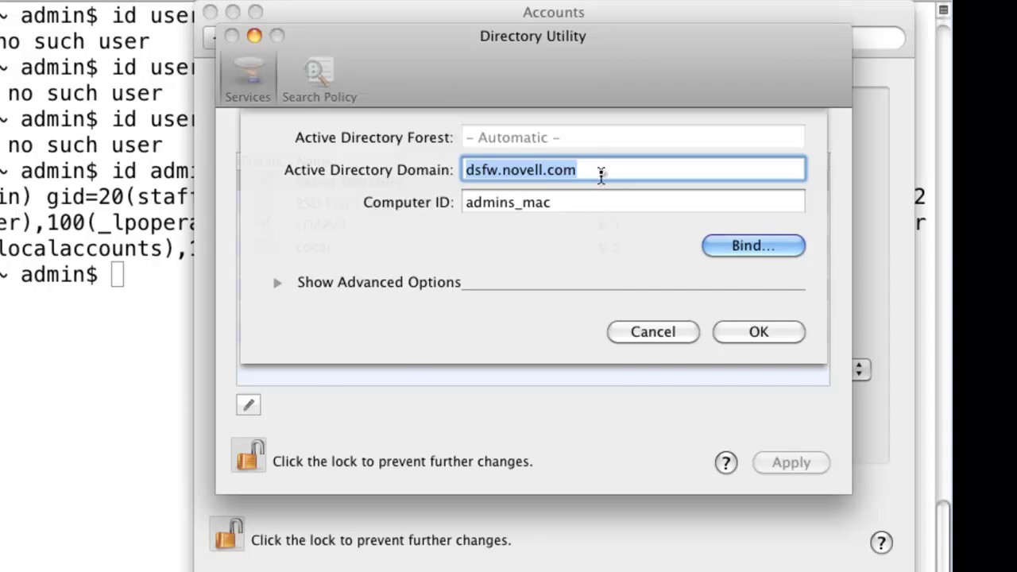
click(603, 170)
drag(603, 170, 418, 159)
drag(597, 203, 449, 202)
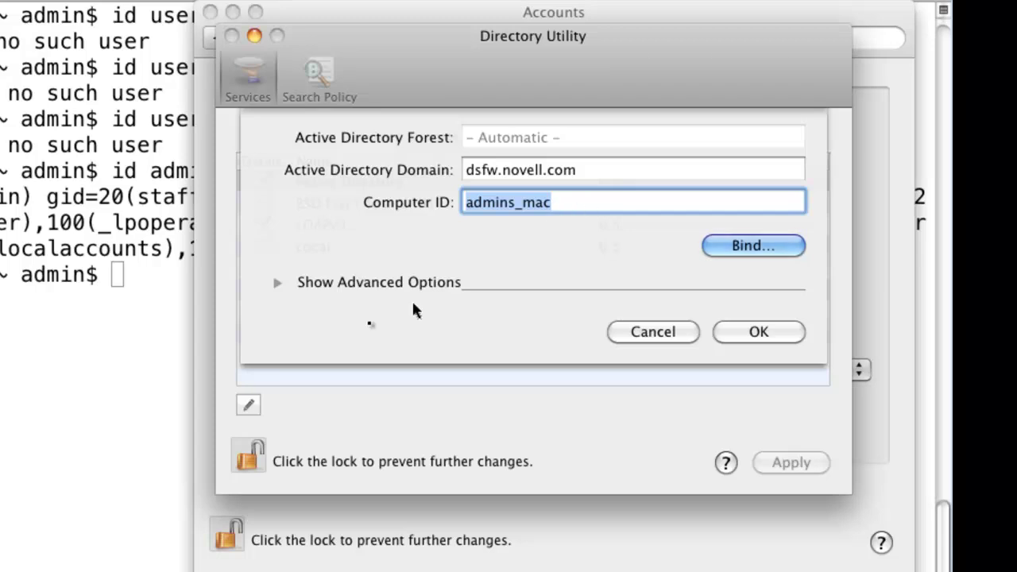
In advanced User Experience options, keep smb: as network protocol and select the /bin/bash shell field.
click(280, 284)
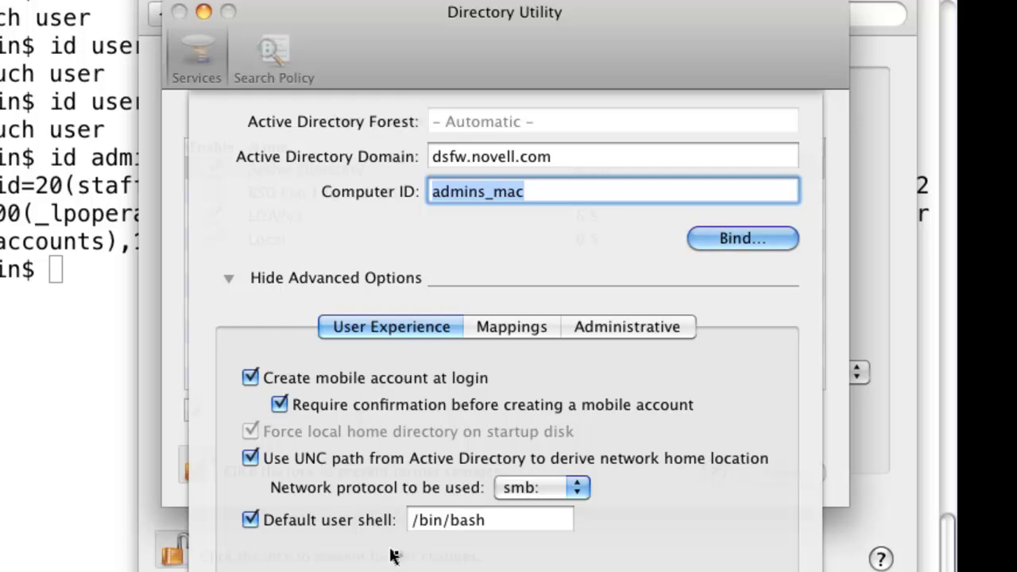
click(579, 488)
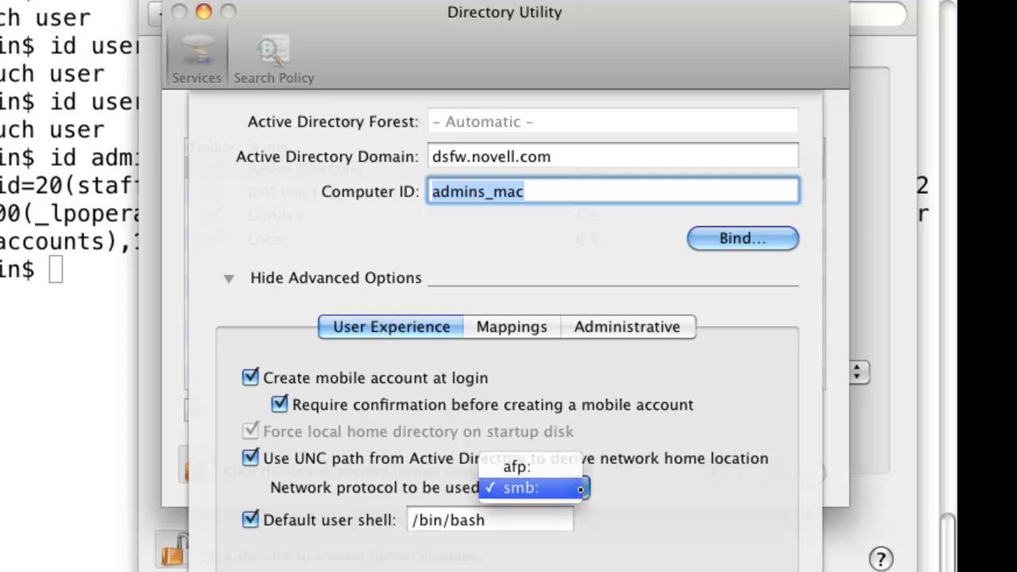
click(583, 493)
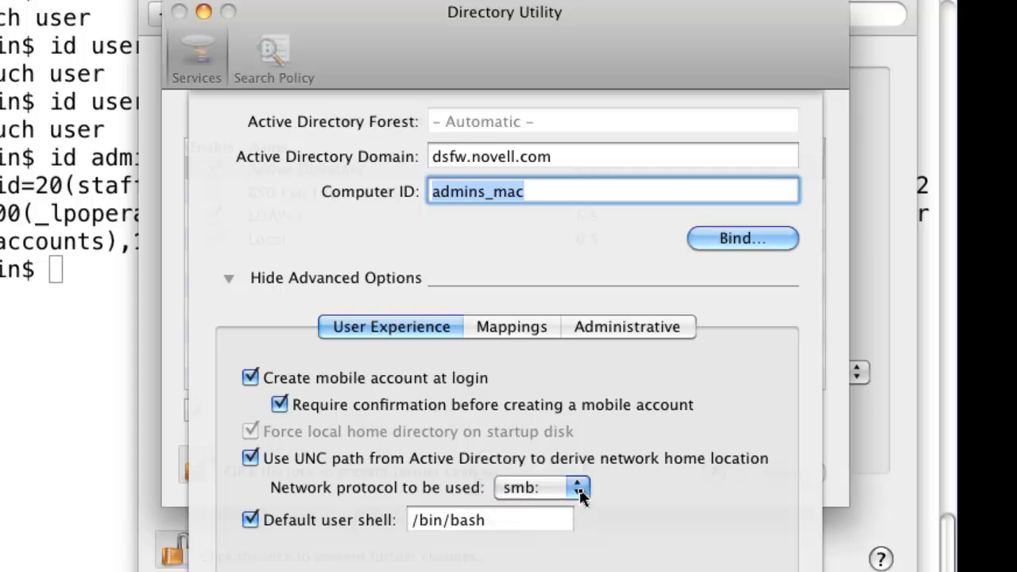
click(579, 489)
click(582, 494)
click(528, 525)
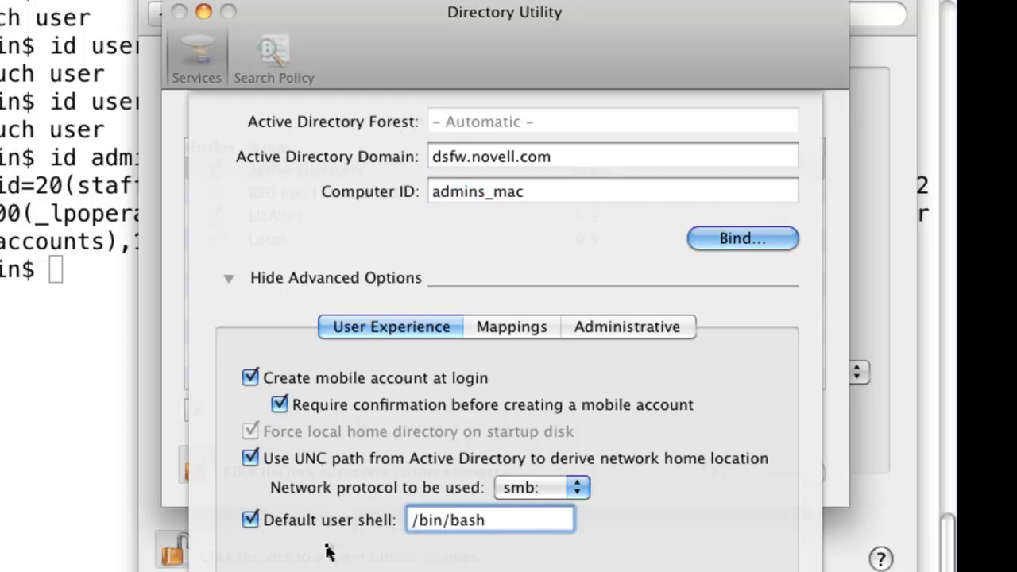
Review the Administrative preferred server and admin groups, then view the attribute Mappings.
click(628, 327)
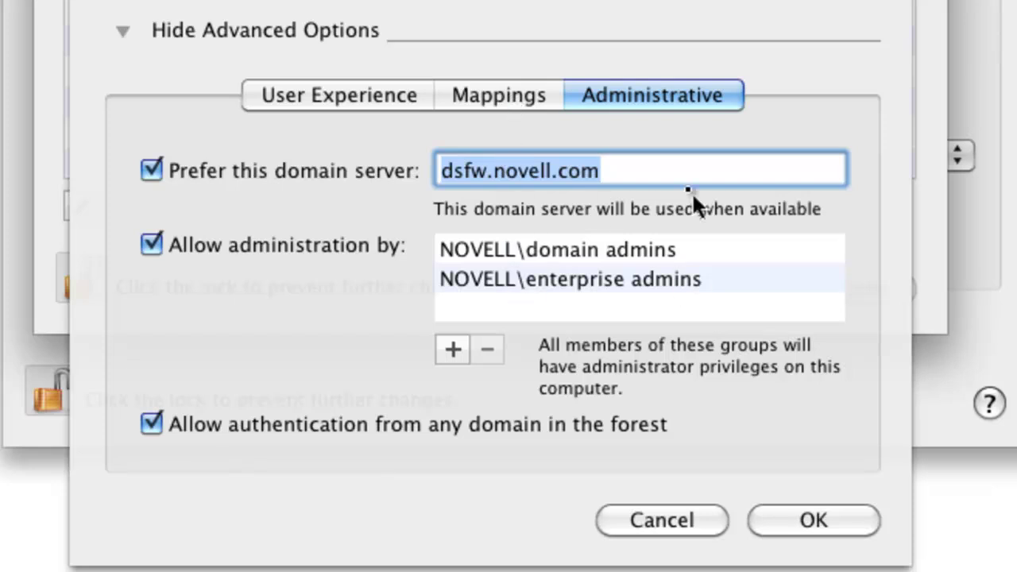
click(509, 96)
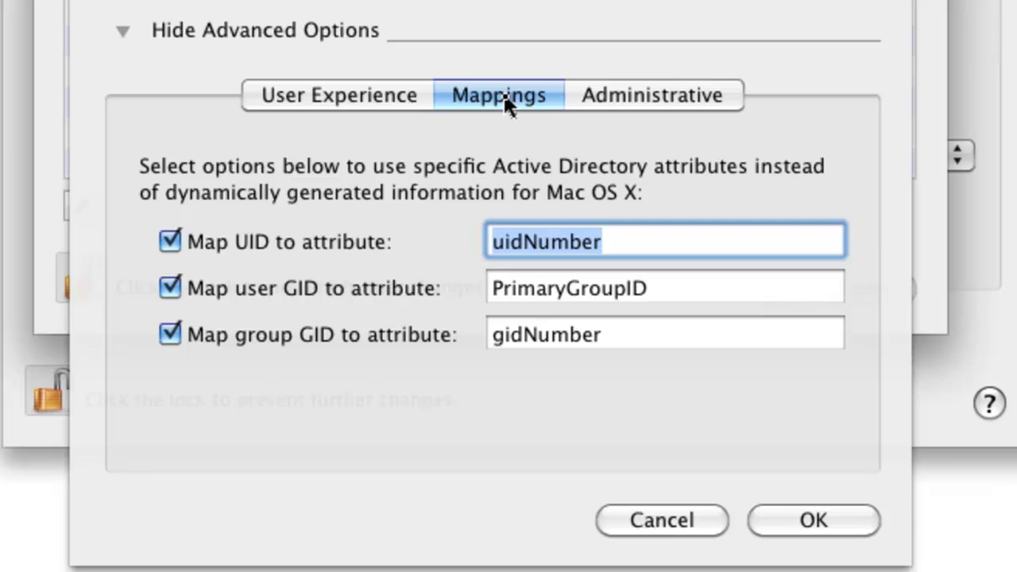
click(645, 241)
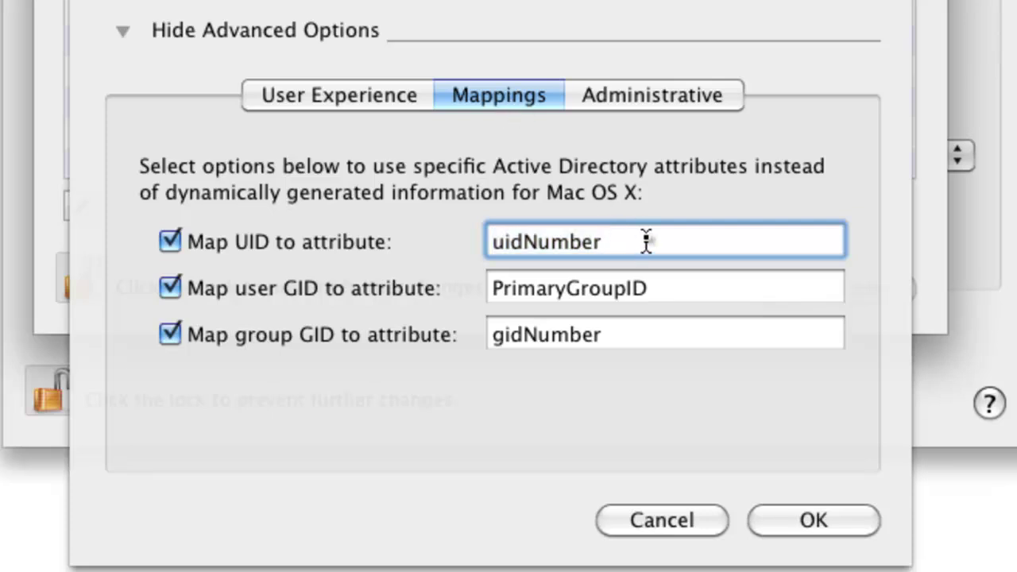
drag(645, 241, 461, 229)
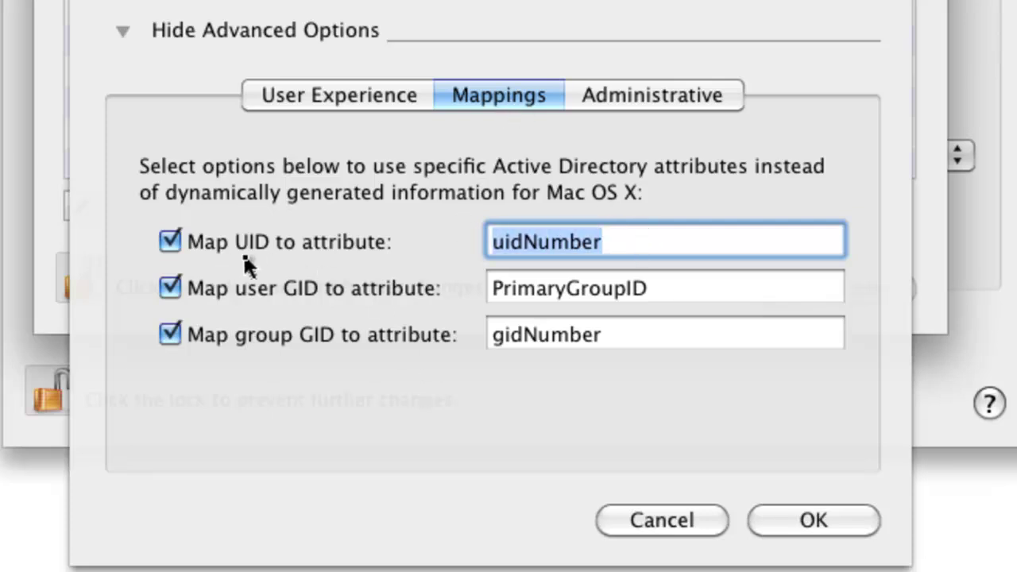
click(626, 241)
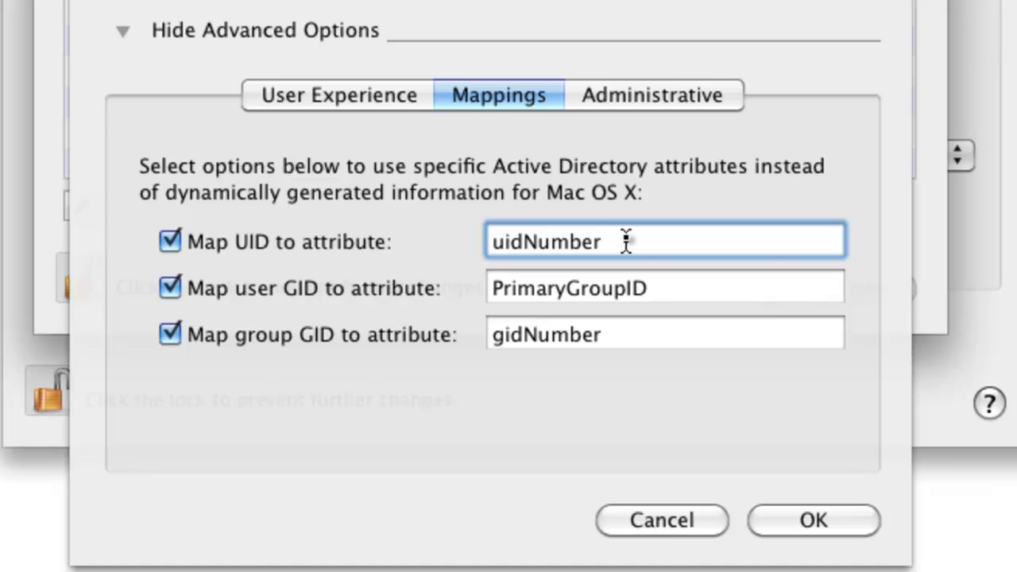
click(707, 294)
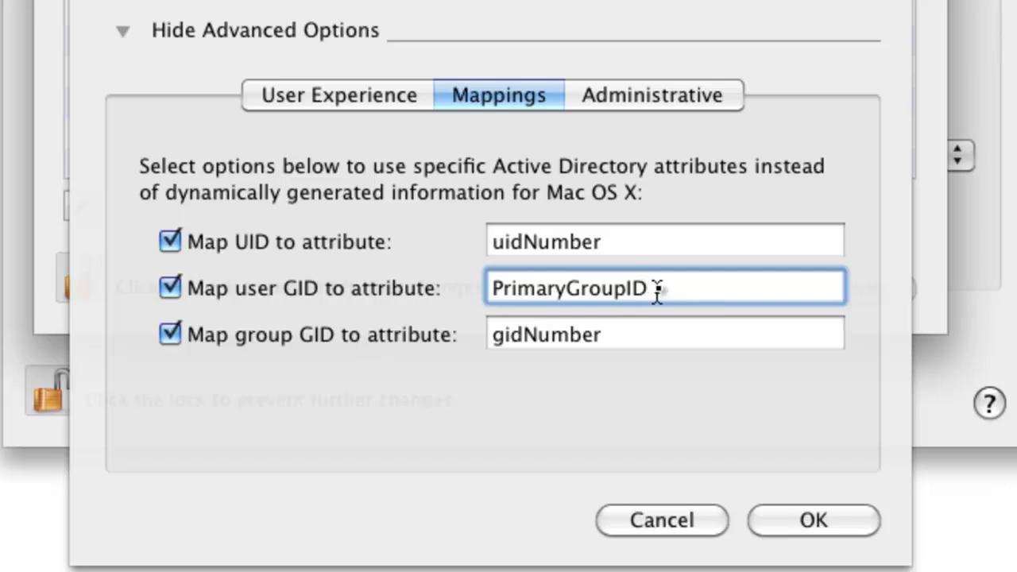
click(670, 338)
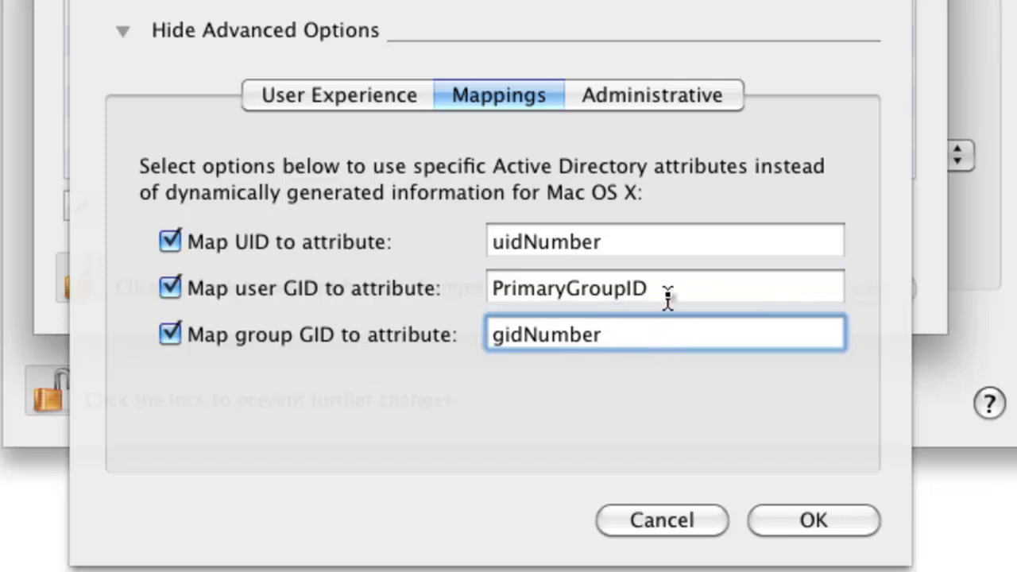
click(644, 242)
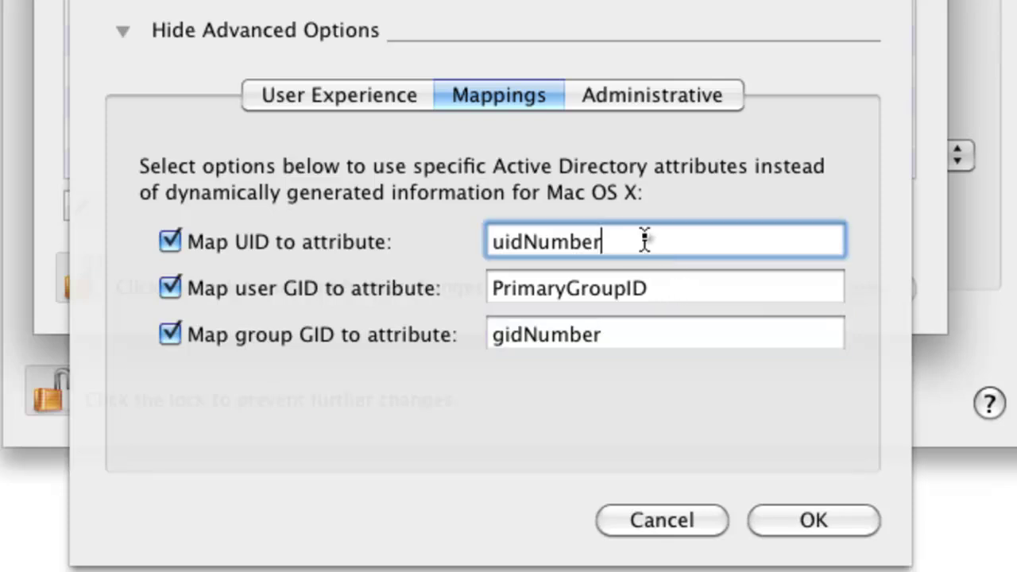
drag(644, 241, 480, 250)
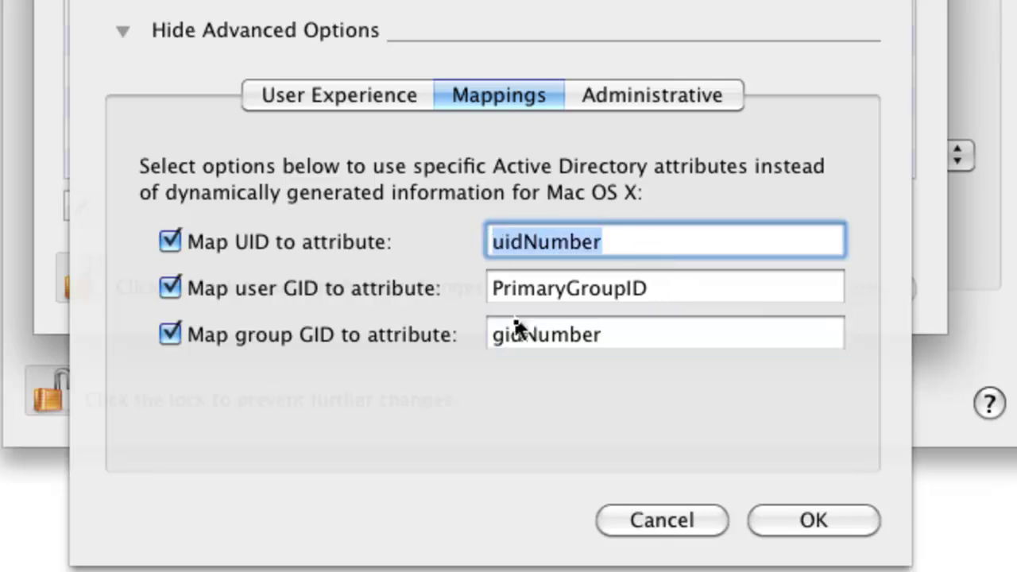
click(667, 242)
drag(667, 243, 467, 248)
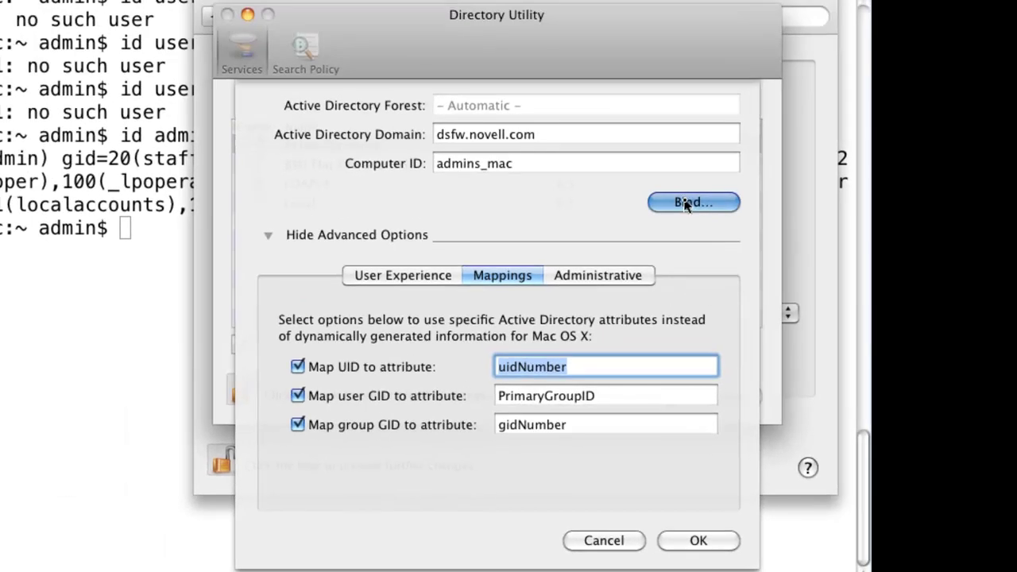
click(687, 203)
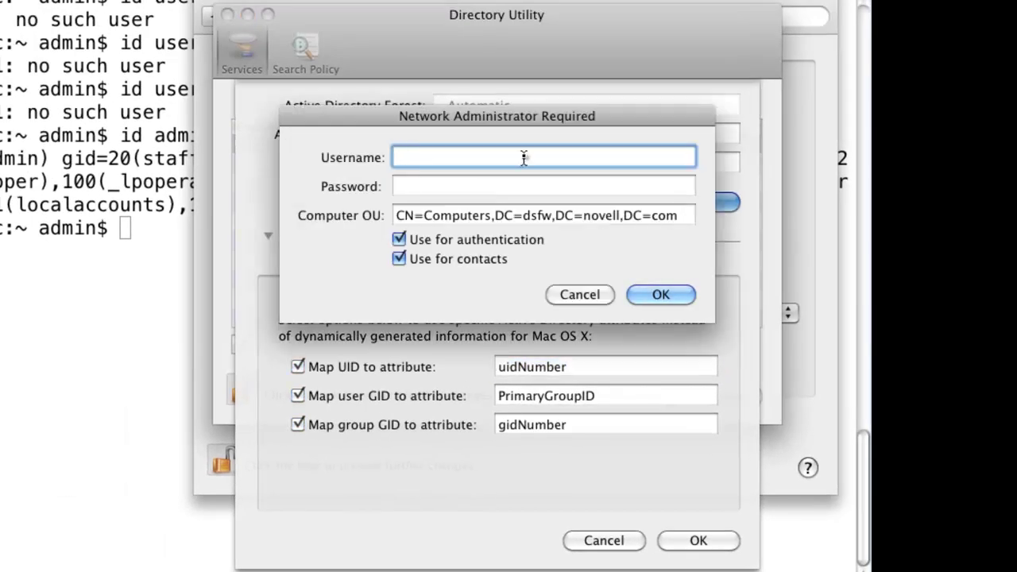
text(administrator)
key(Tab)
text(no)
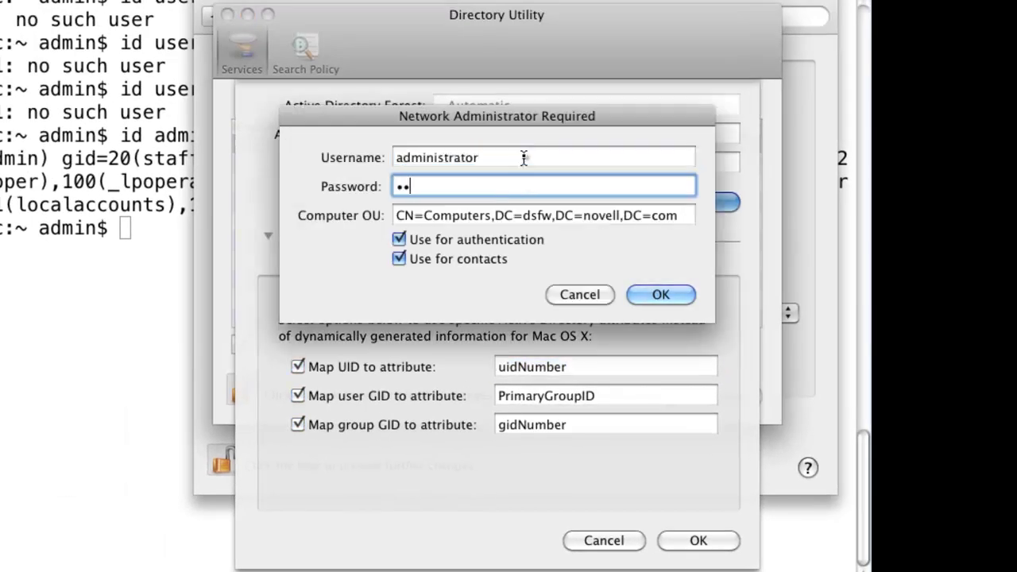
text(vell)
key(Return)
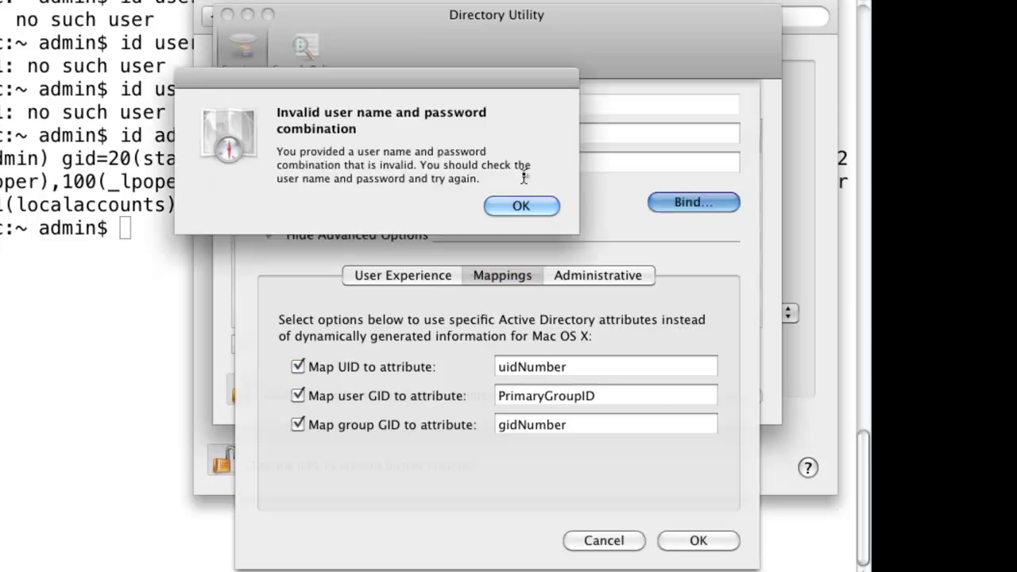
Retry binding to dsfw.novell.com with the administrator username and its password.
click(524, 206)
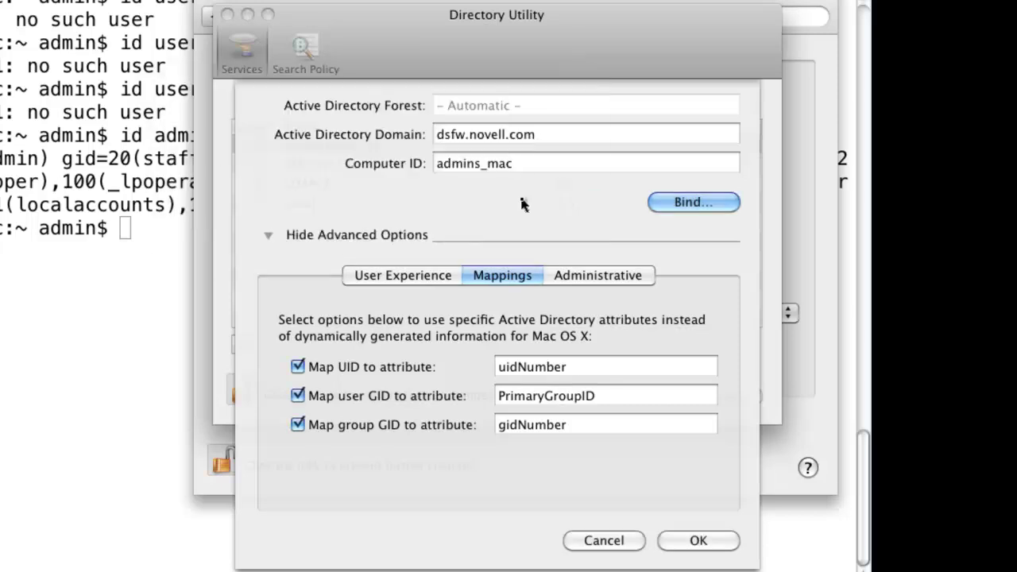
click(658, 201)
text(a)
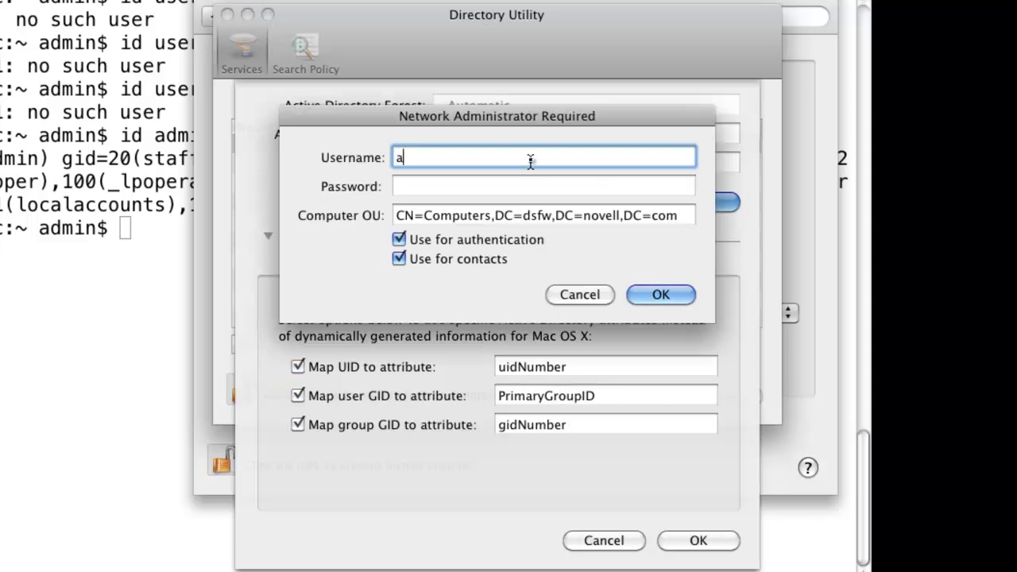
text(dministrator)
key(Tab)
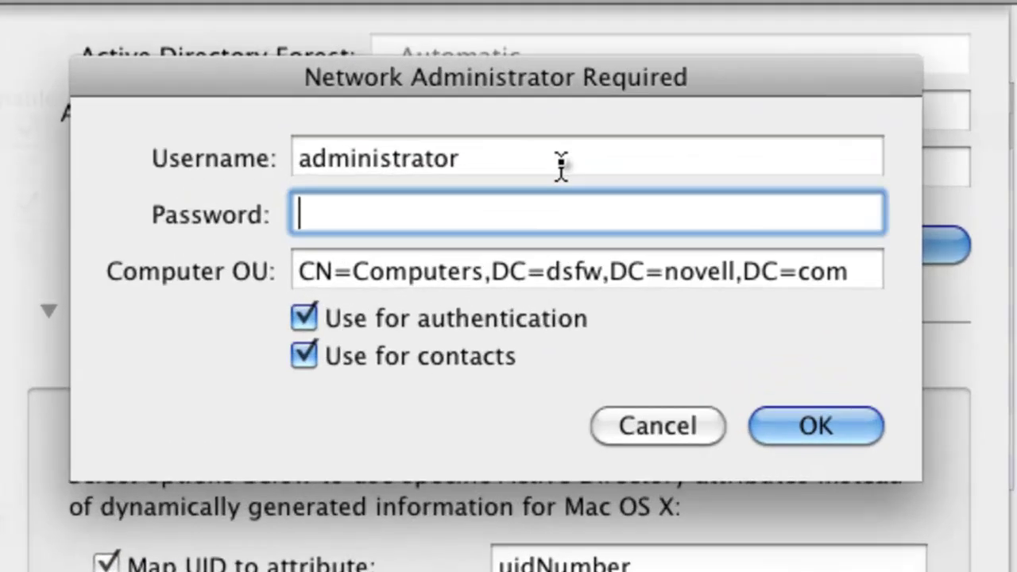
text(novell)
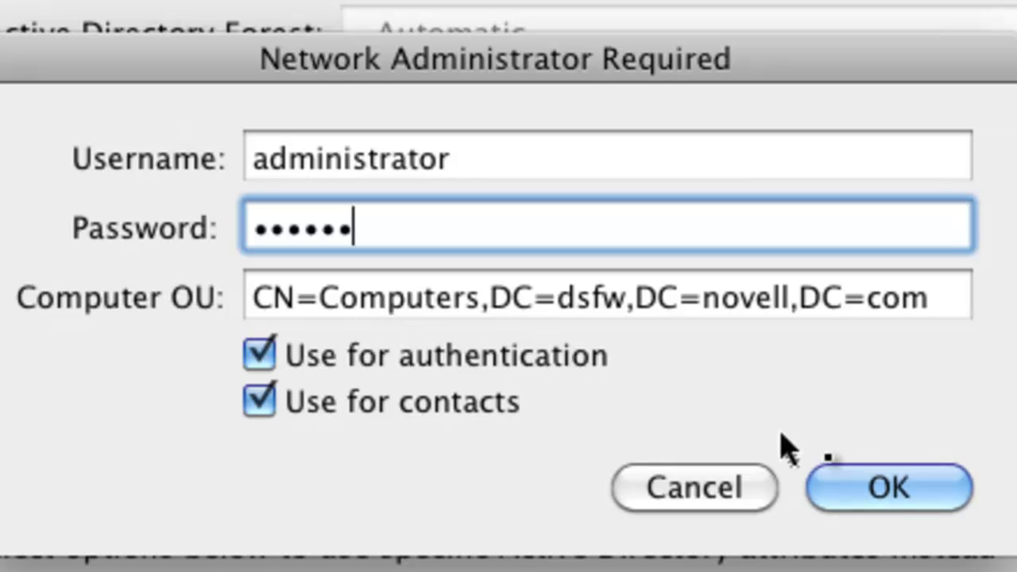
click(900, 487)
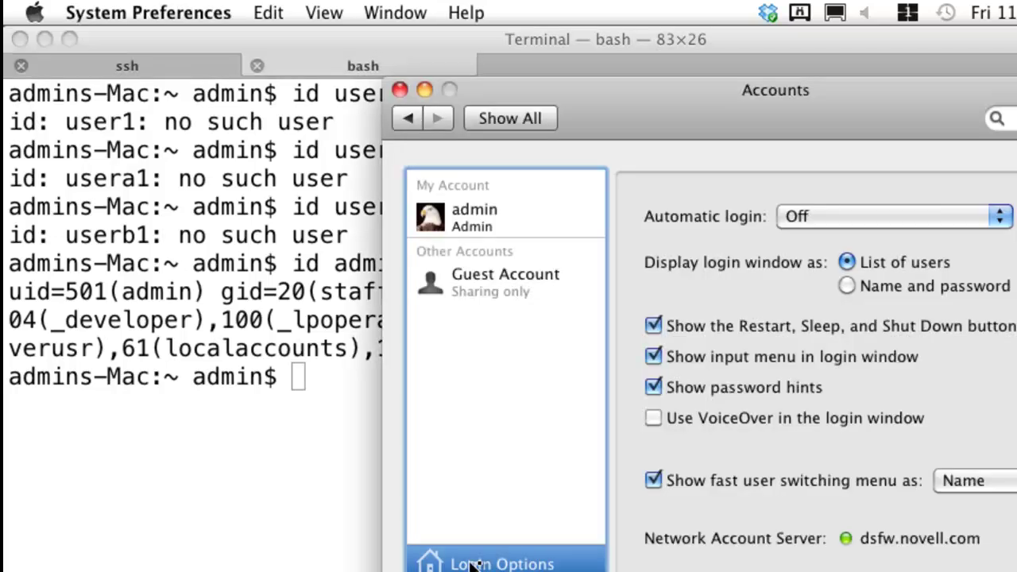
Recheck the bound Active Directory uidNumber mapping, then close Directory Utility and Accounts.
click(1009, 537)
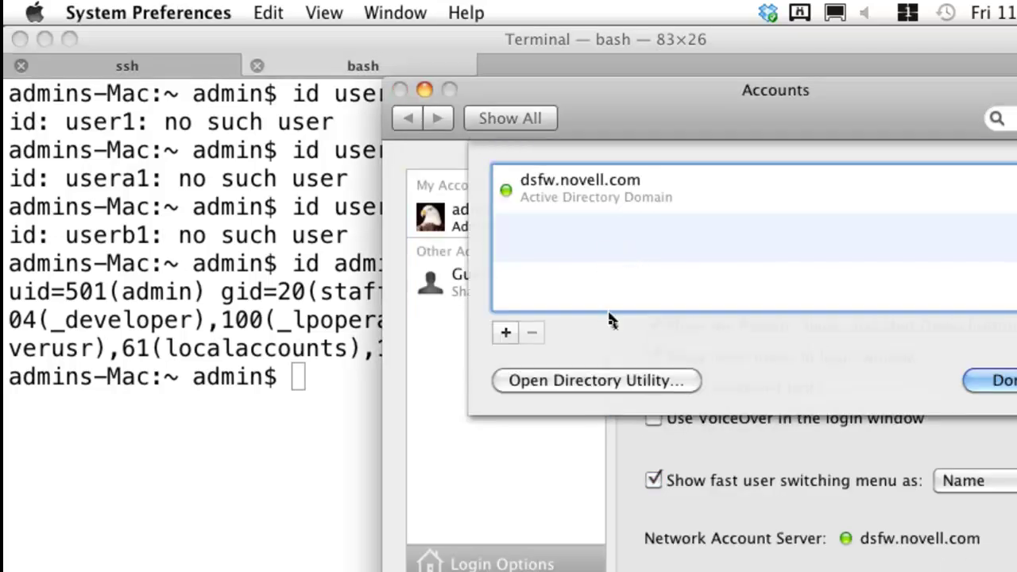
click(604, 386)
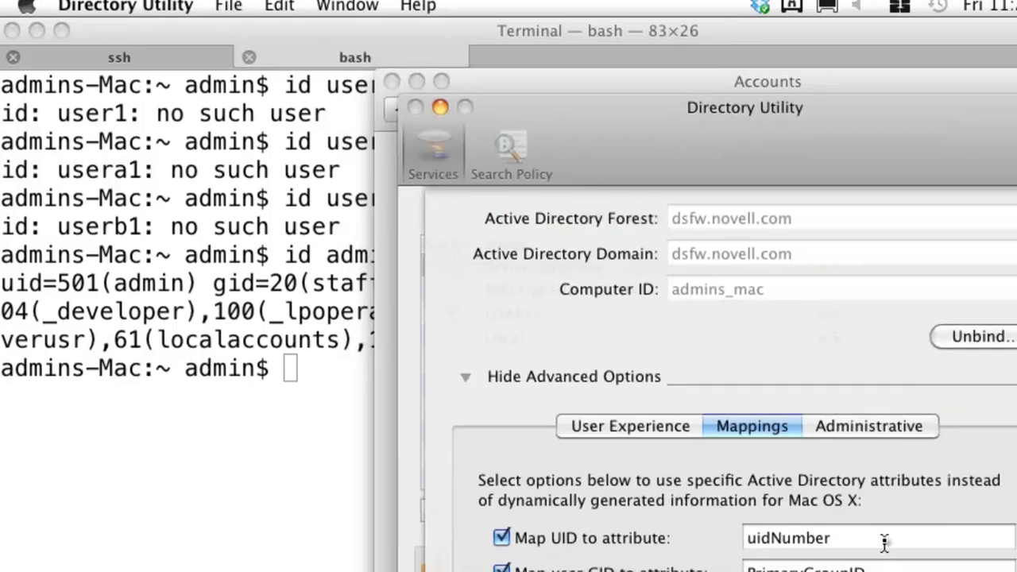
double_click(747, 545)
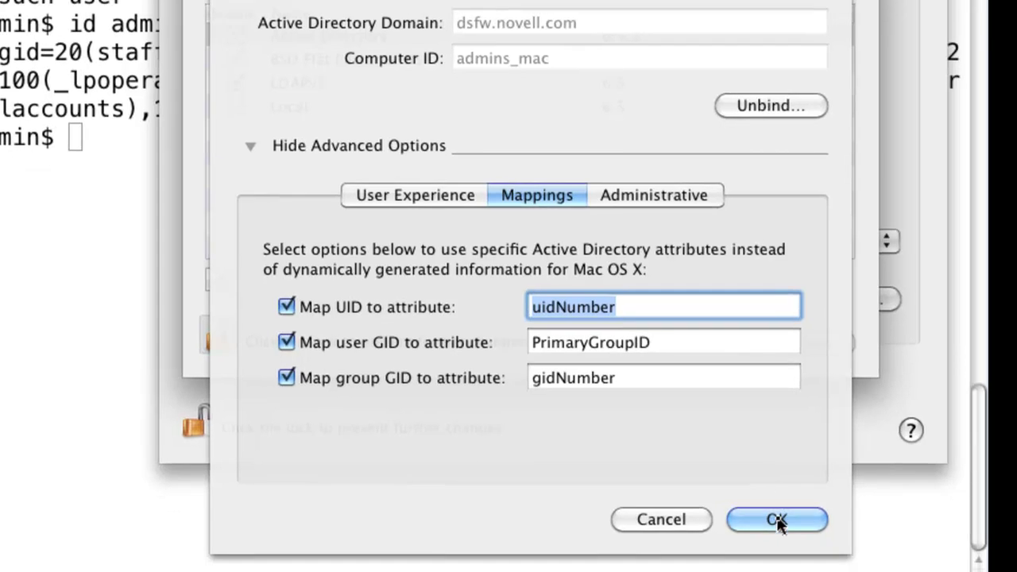
click(777, 520)
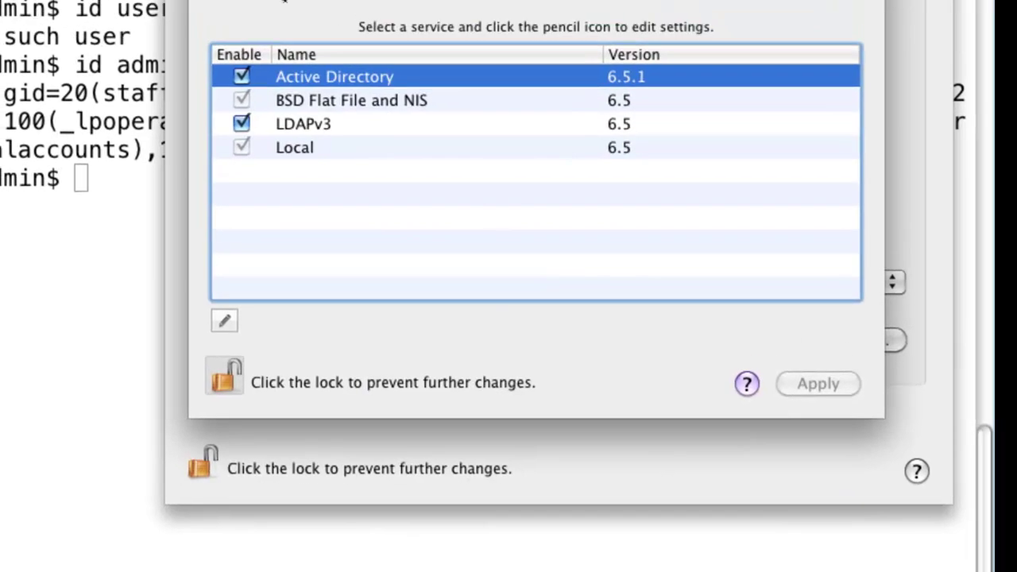
click(220, 31)
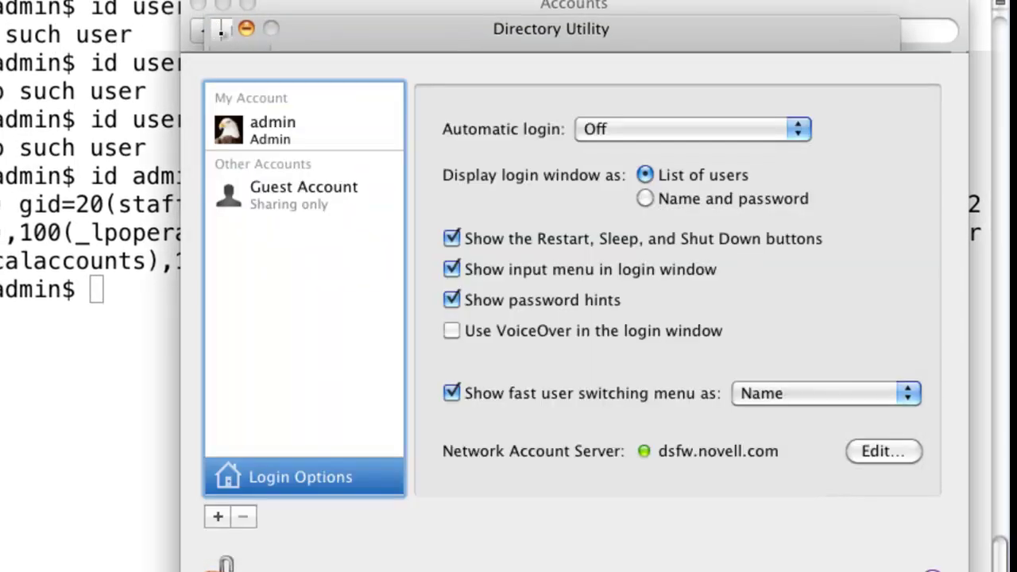
click(200, 8)
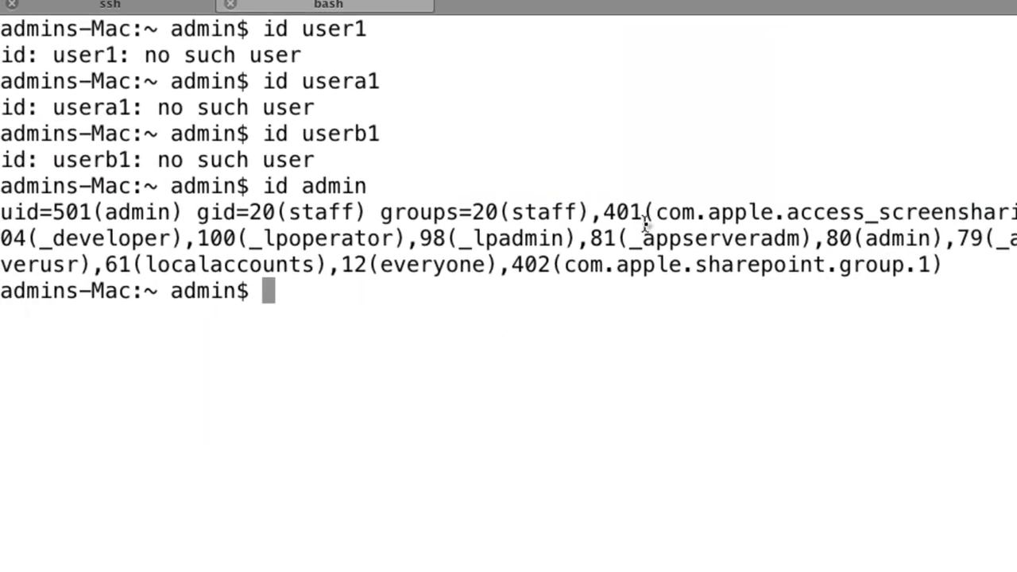
Re-run id for user1, usera1 and userb1 on the Mac, now resolving as domain users.
key(Up)
key(Up)
key(Up)
key(Up)
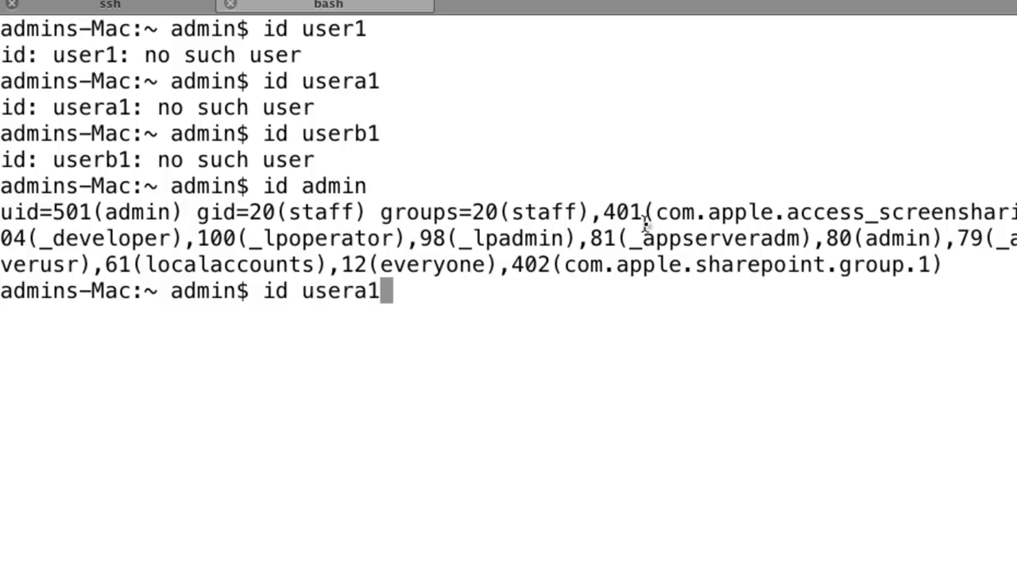
key(Return)
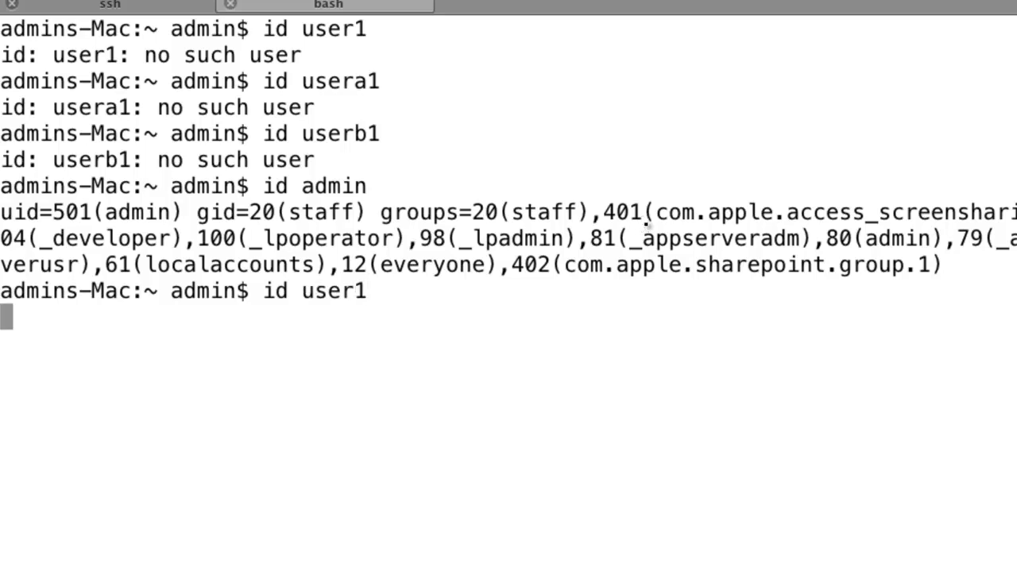
key(Up)
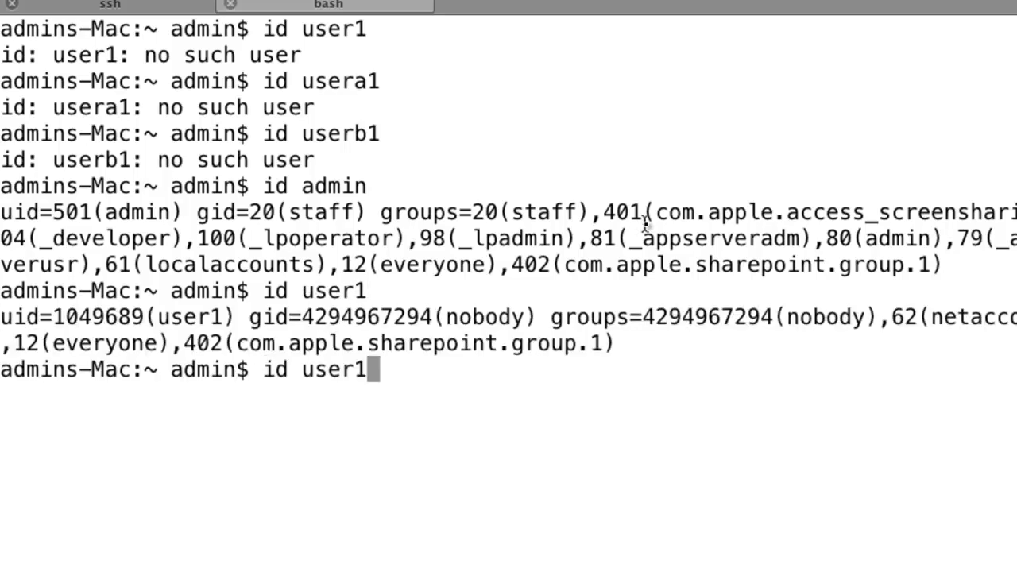
key(BackSpace)
text(a1)
key(Return)
key(Up)
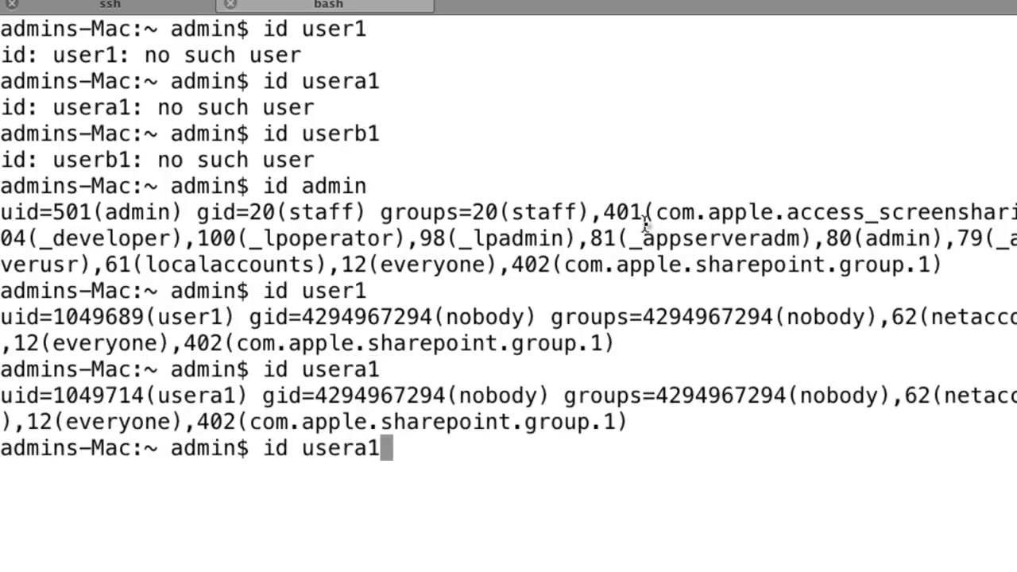
key(BackSpace)
key(BackSpace)
text(b1)
key(Return)
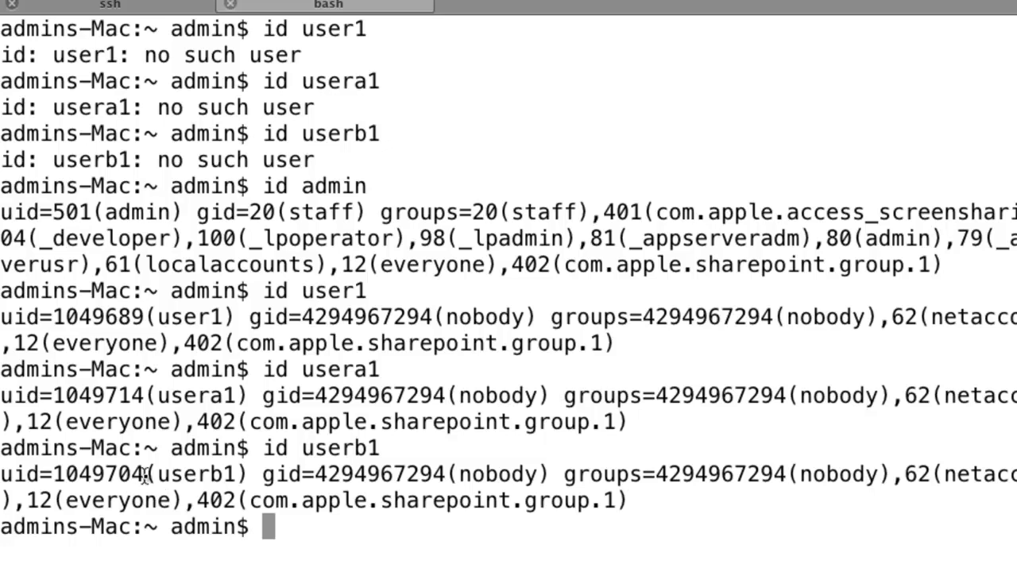
Compare userb1's local uid with the uid reported in the server's SSH session.
drag(144, 476, 11, 486)
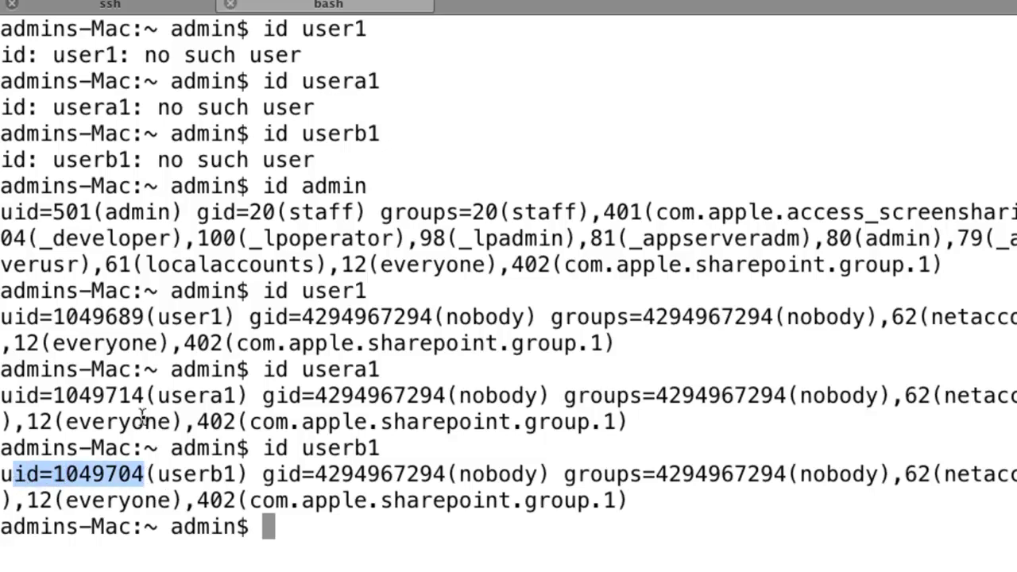
click(123, 11)
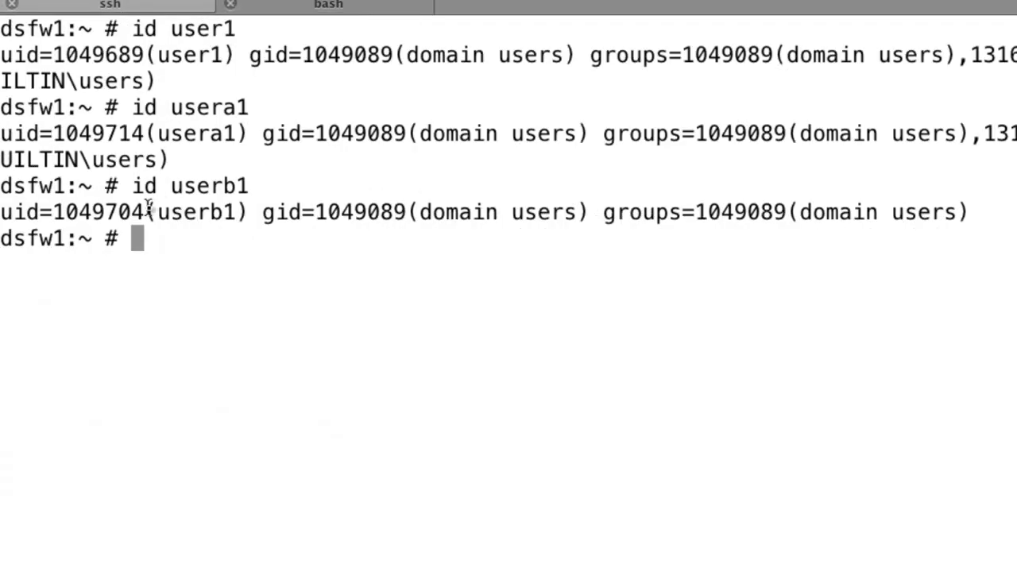
drag(148, 208, 2, 212)
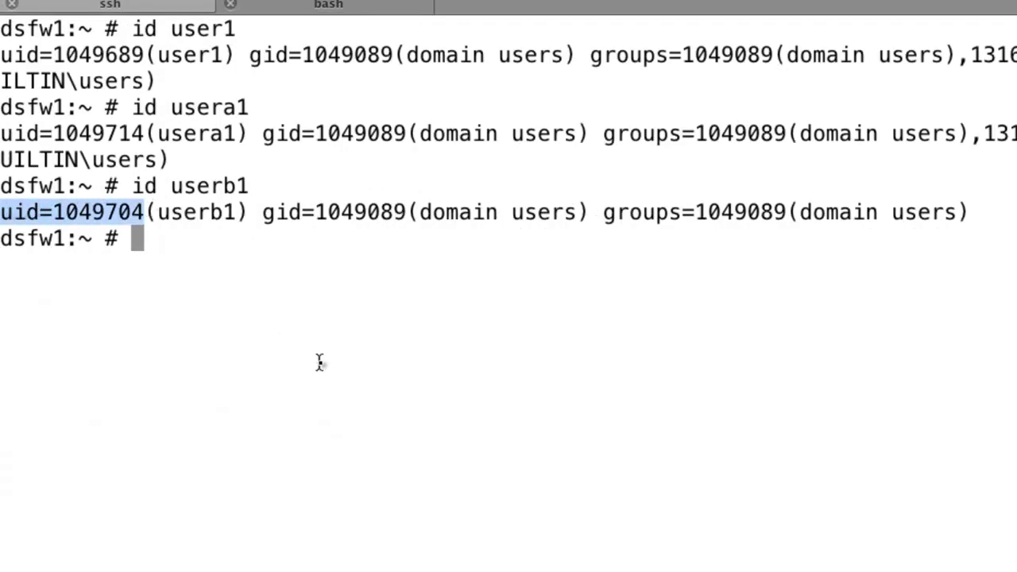
click(325, 8)
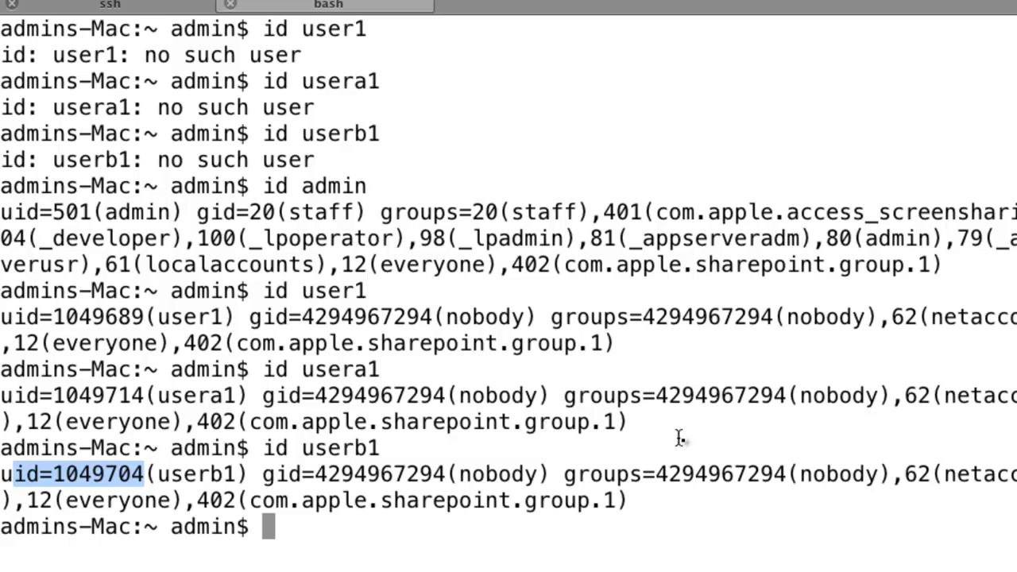
click(511, 537)
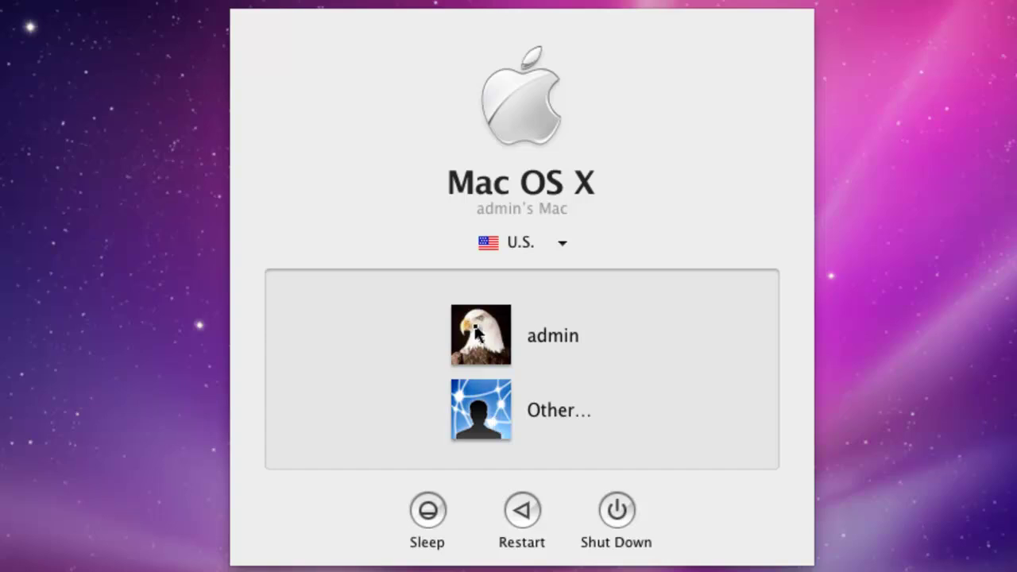
Log in at the login window as domain user user1 with its password.
click(490, 423)
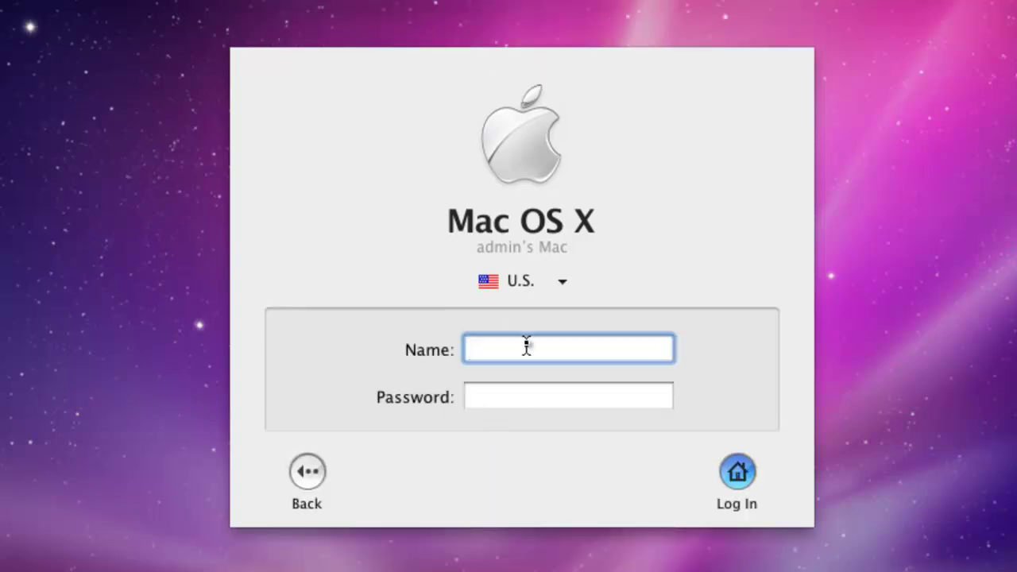
text(user1)
key(Tab)
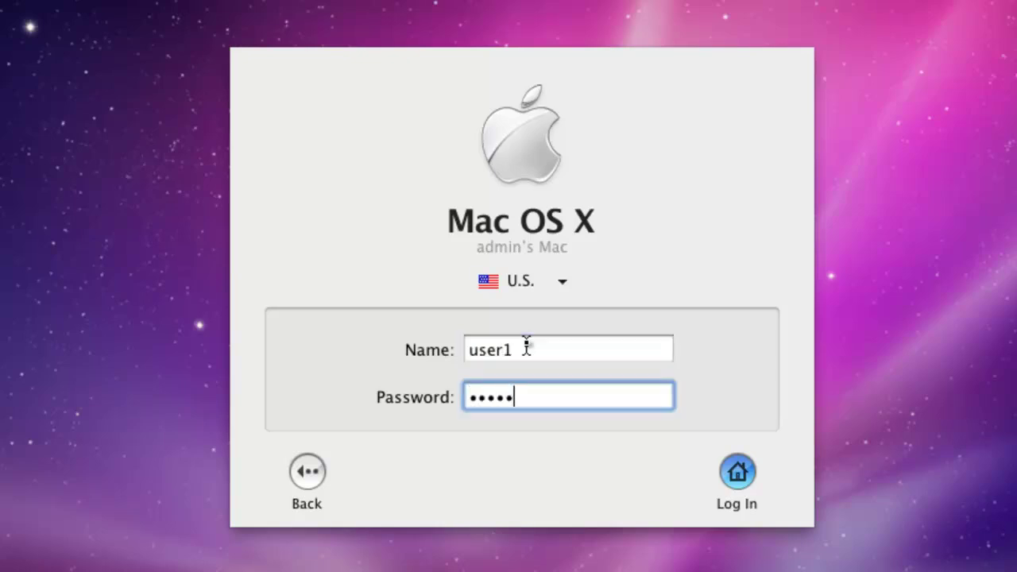
key(Return)
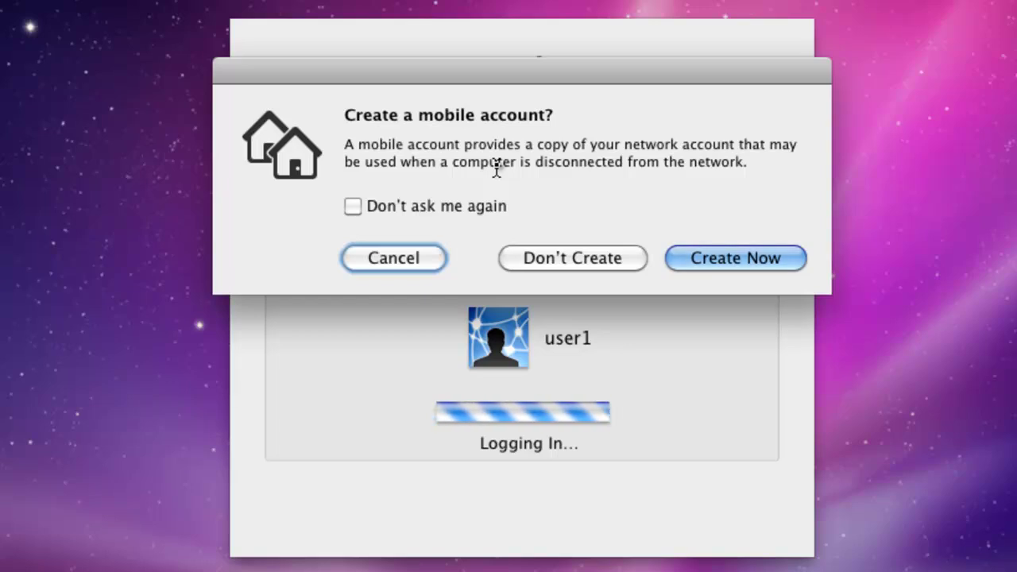
Create the mobile account for user1 now so the Finder desktop loads.
click(736, 259)
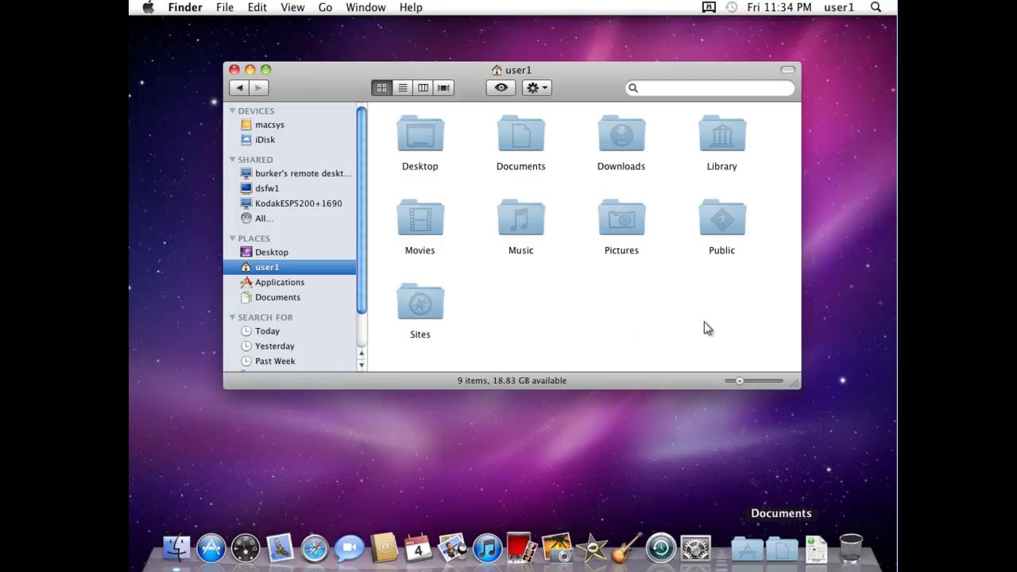
Open the untitled folder in user1's home share on server dsfw1.
click(270, 190)
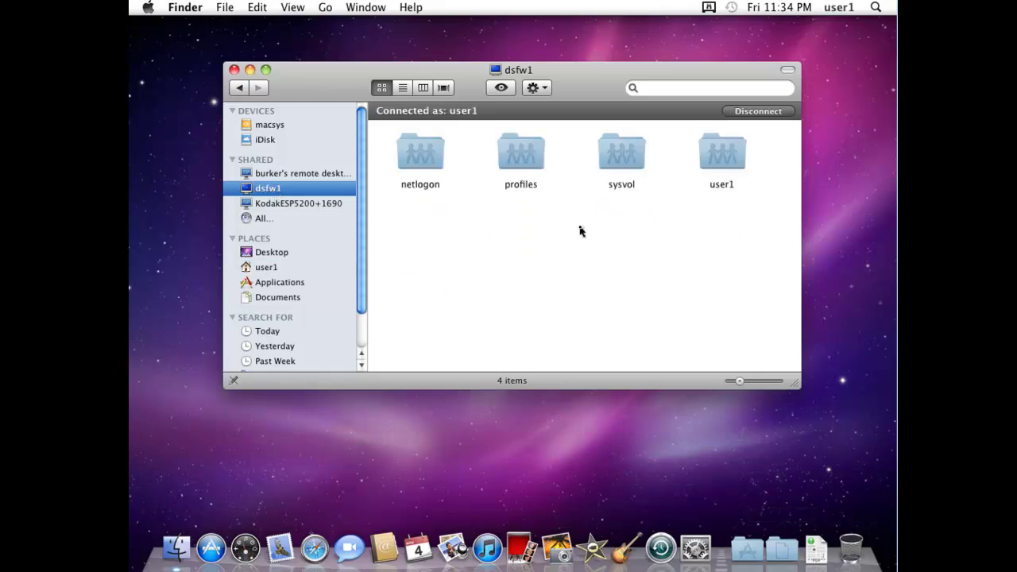
click(724, 161)
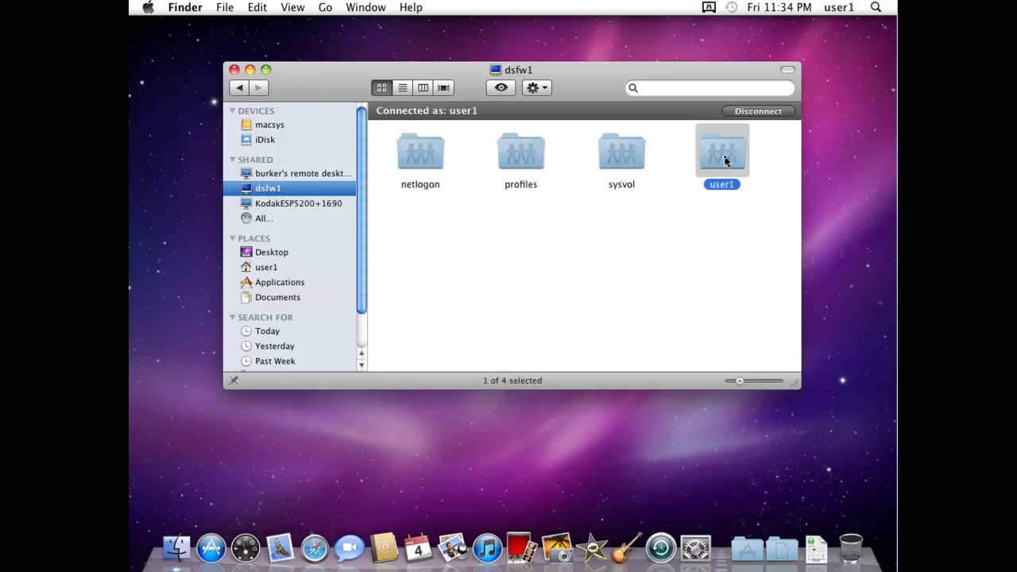
double_click(725, 161)
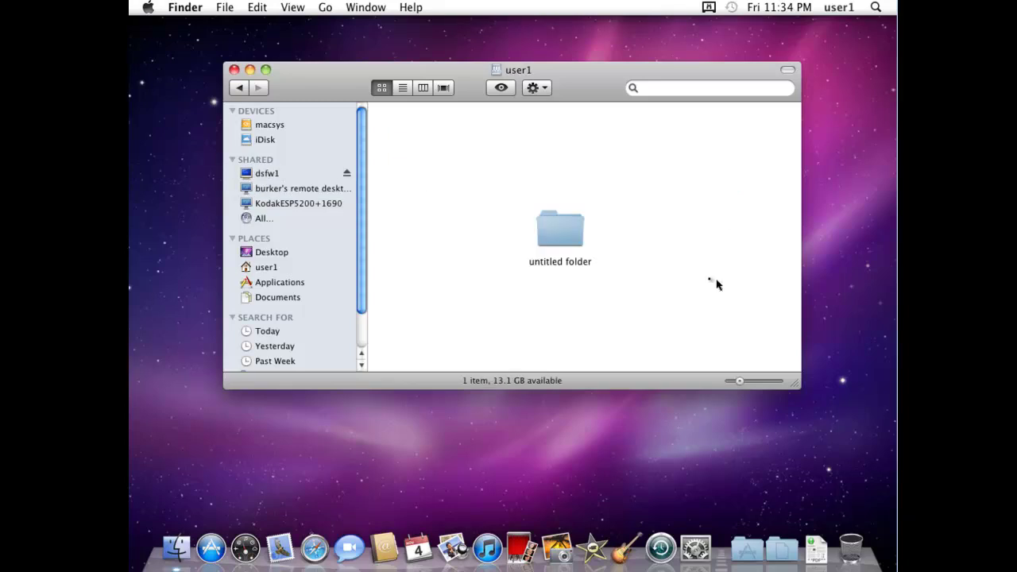
click(560, 232)
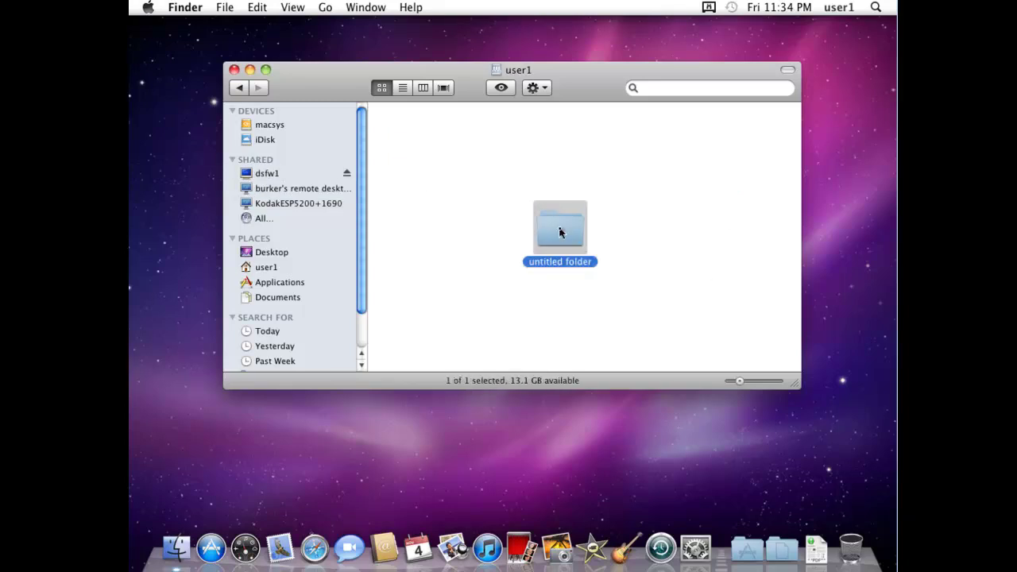
double_click(560, 232)
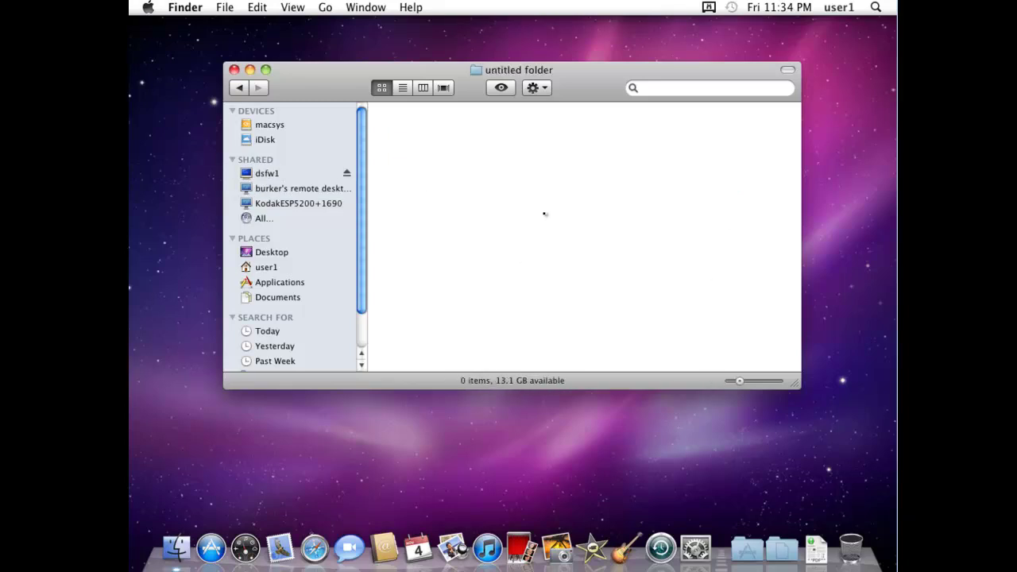
Create a new folder named newfolder inside untitled folder and move it to the upper-left.
right_click(545, 216)
click(567, 220)
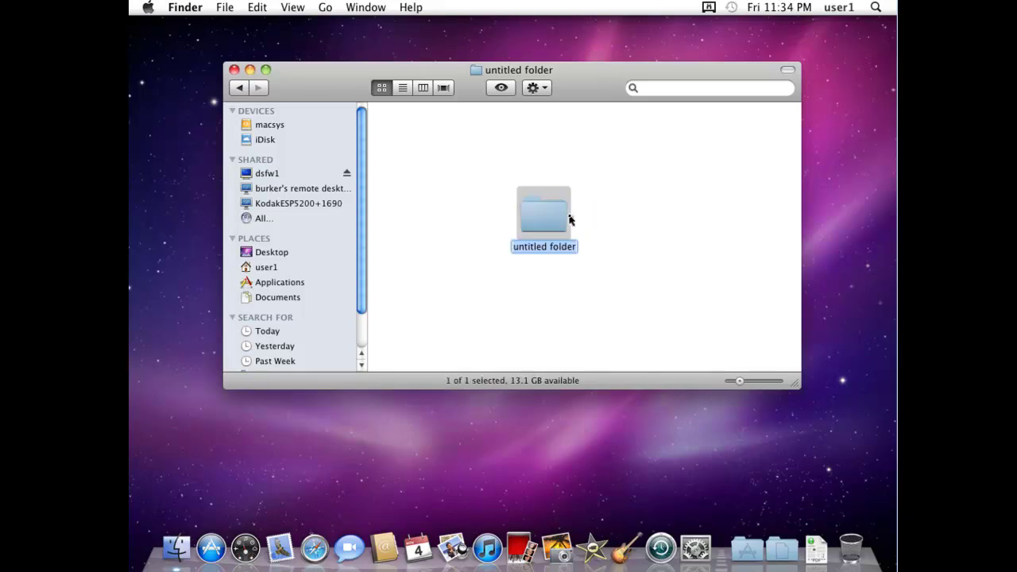
text(newfolder)
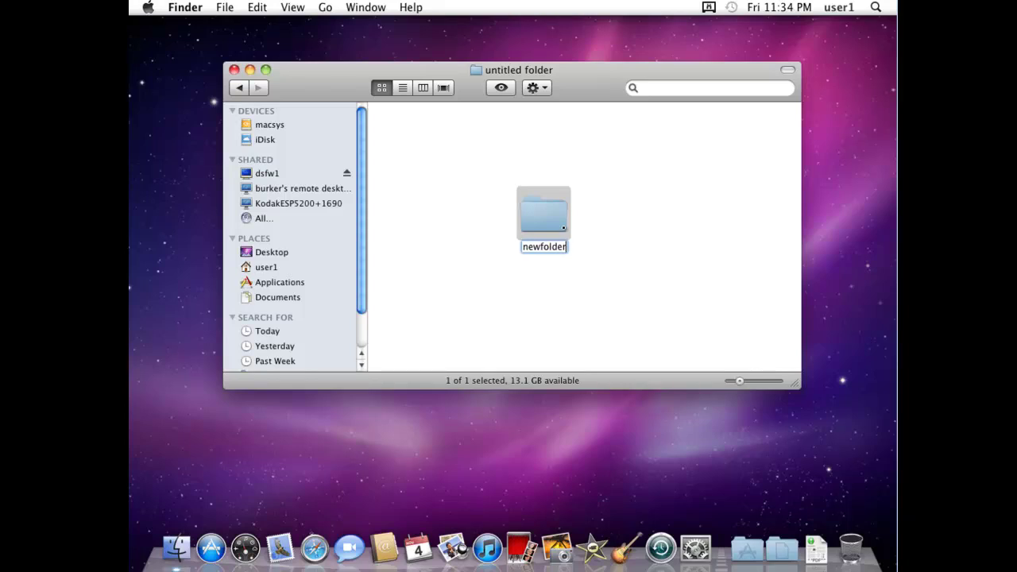
key(Return)
click(498, 211)
drag(560, 217, 487, 171)
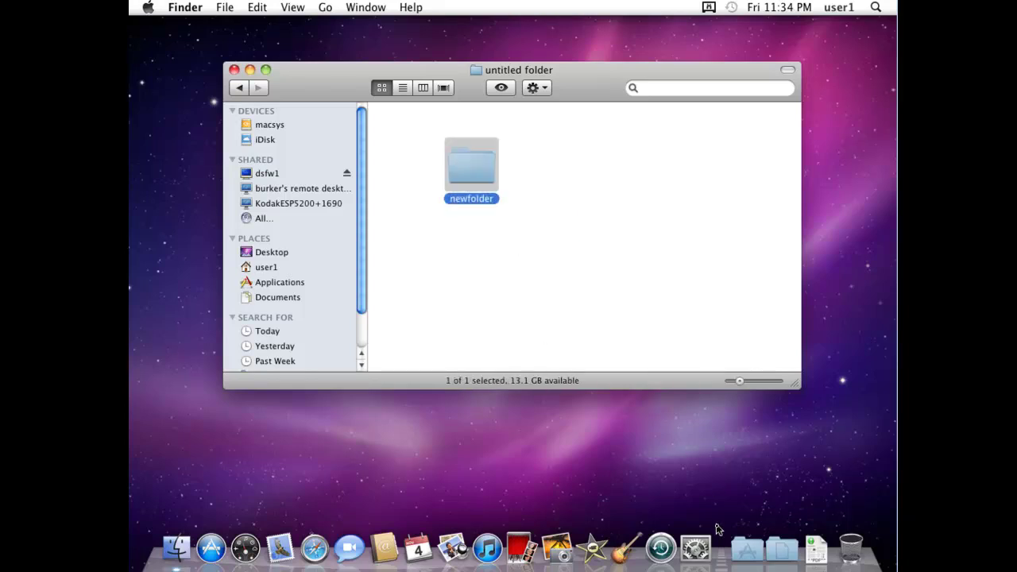
Launch Terminal from Applications > Utilities and maximize its window.
click(753, 555)
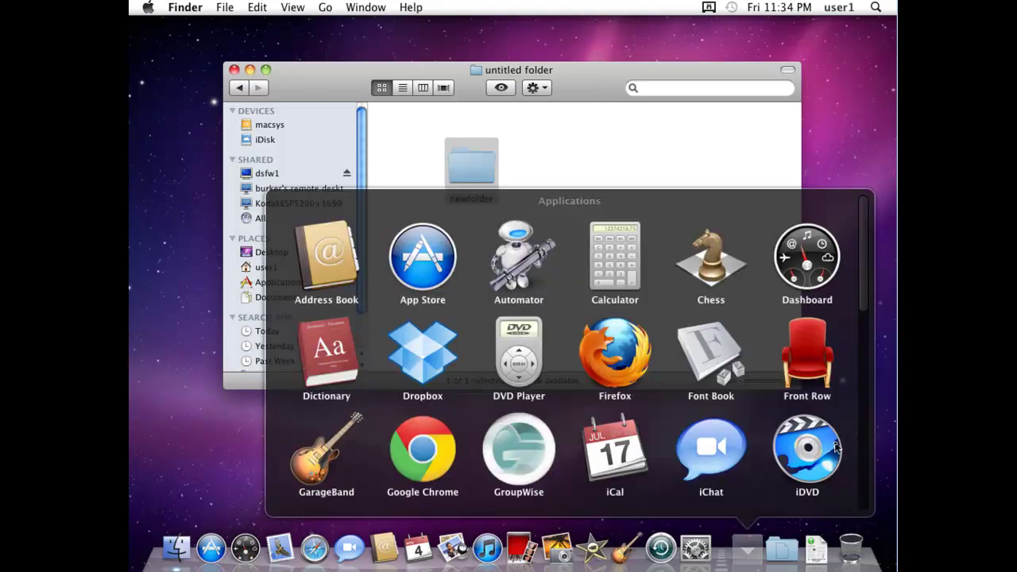
scroll(858, 462, down, 1)
scroll(858, 462, down, 10)
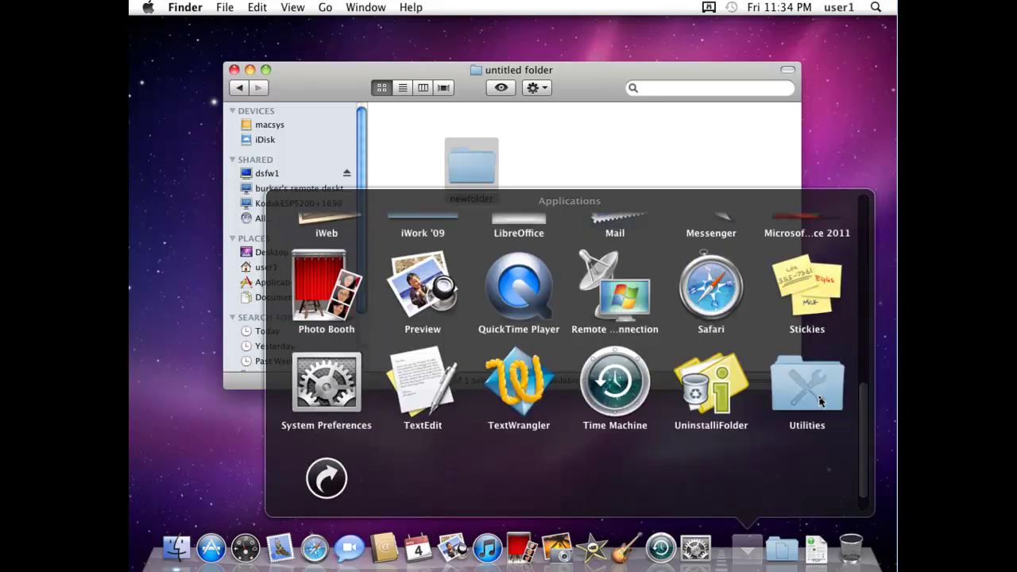
click(821, 401)
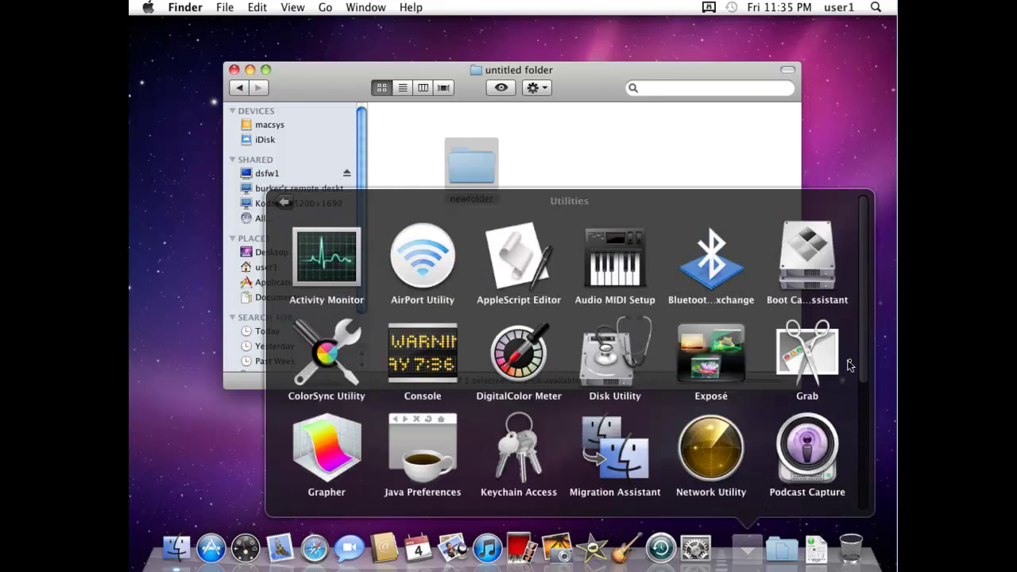
scroll(863, 356, down, 5)
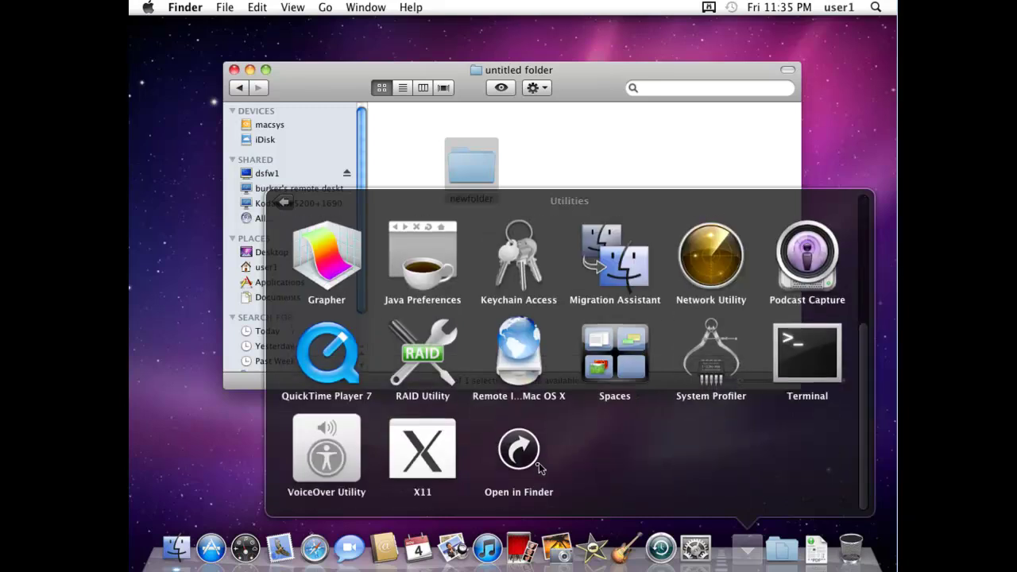
click(826, 349)
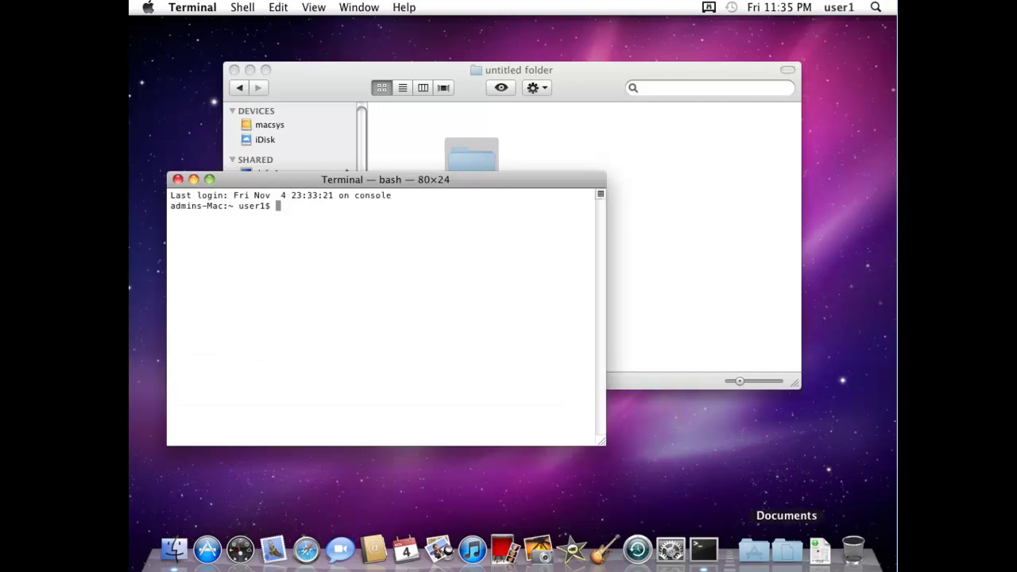
key(super+plus)
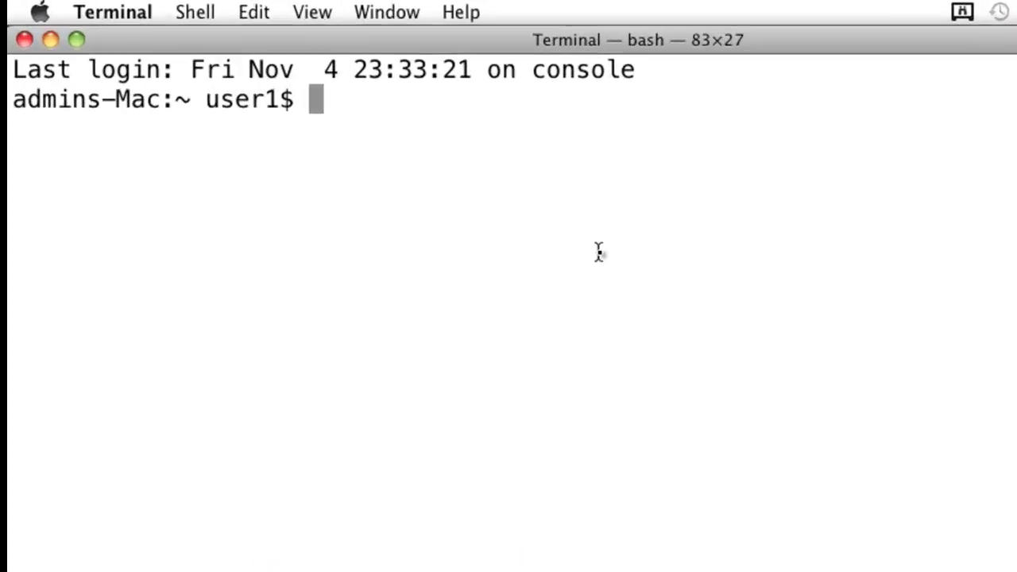
text(ssh)
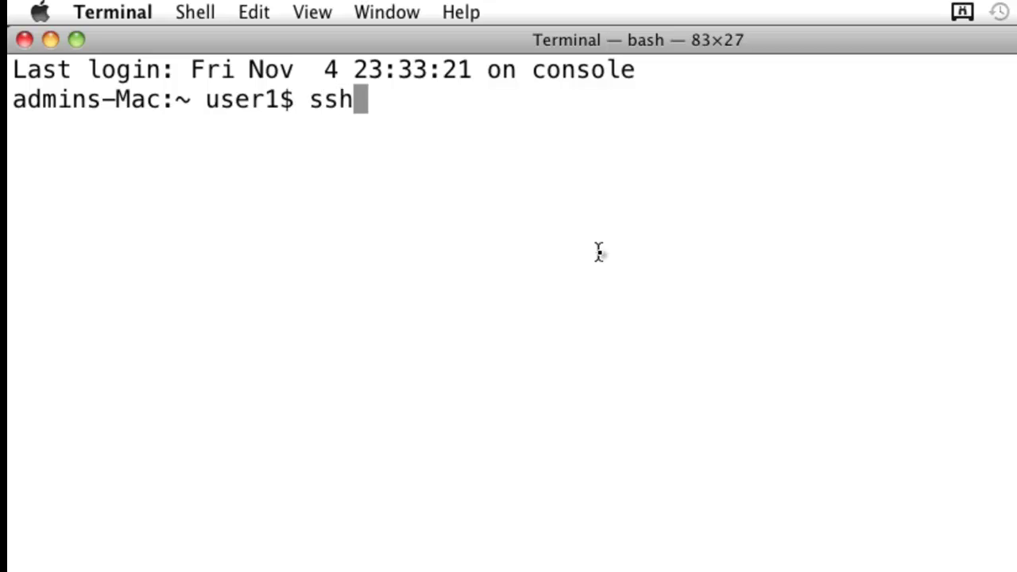
text( root@)
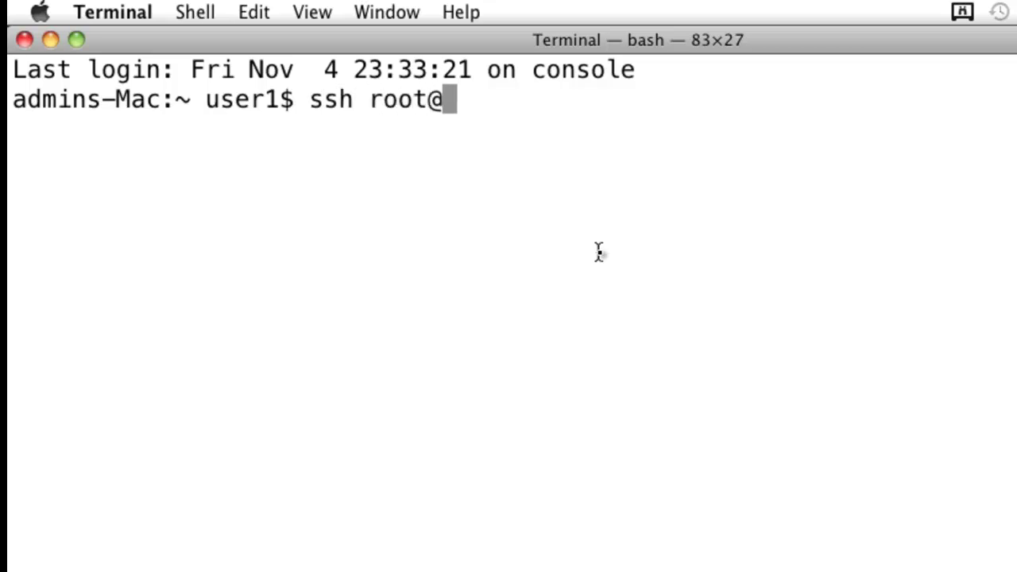
text(192.168)
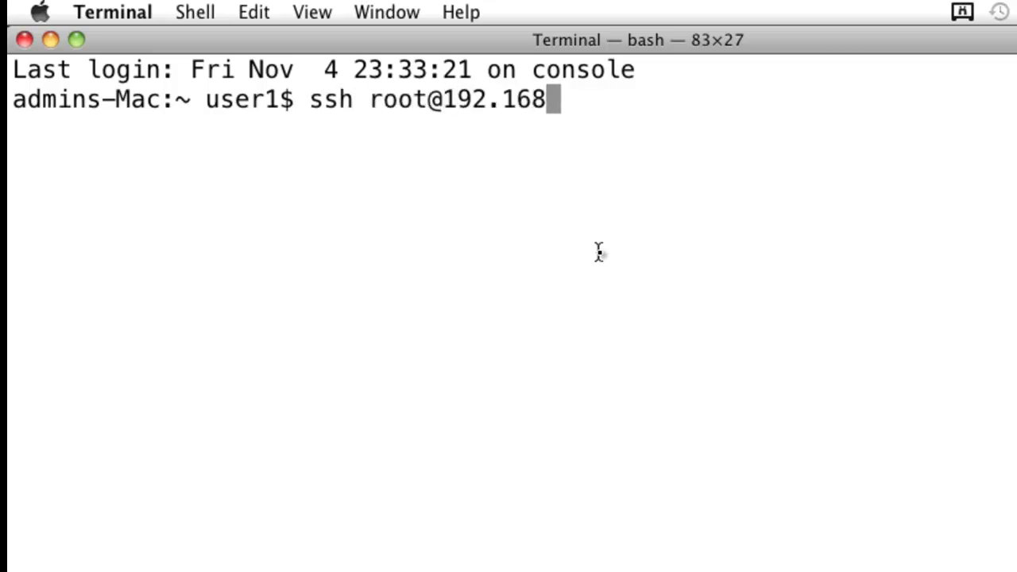
text(.100.4)
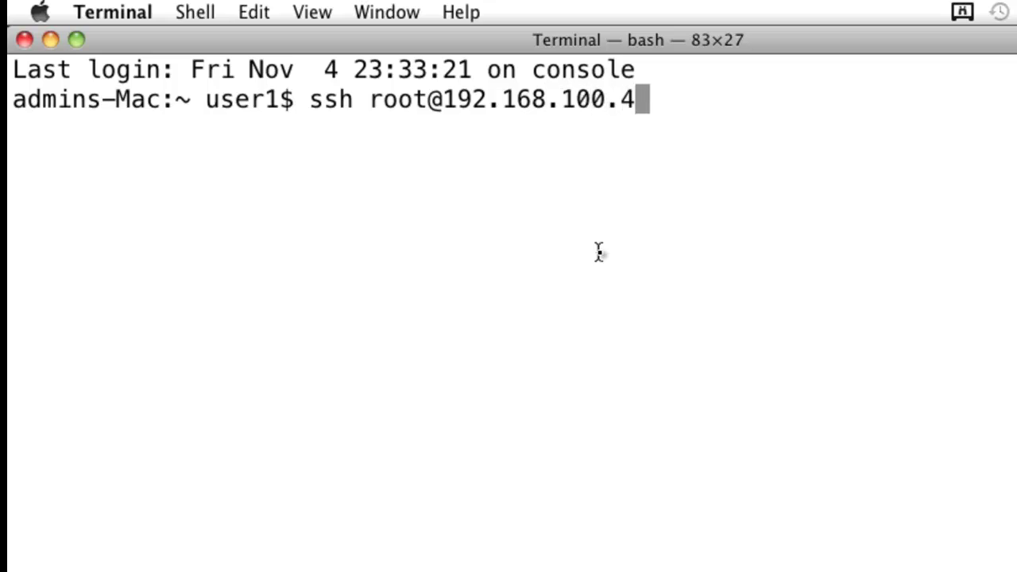
key(Return)
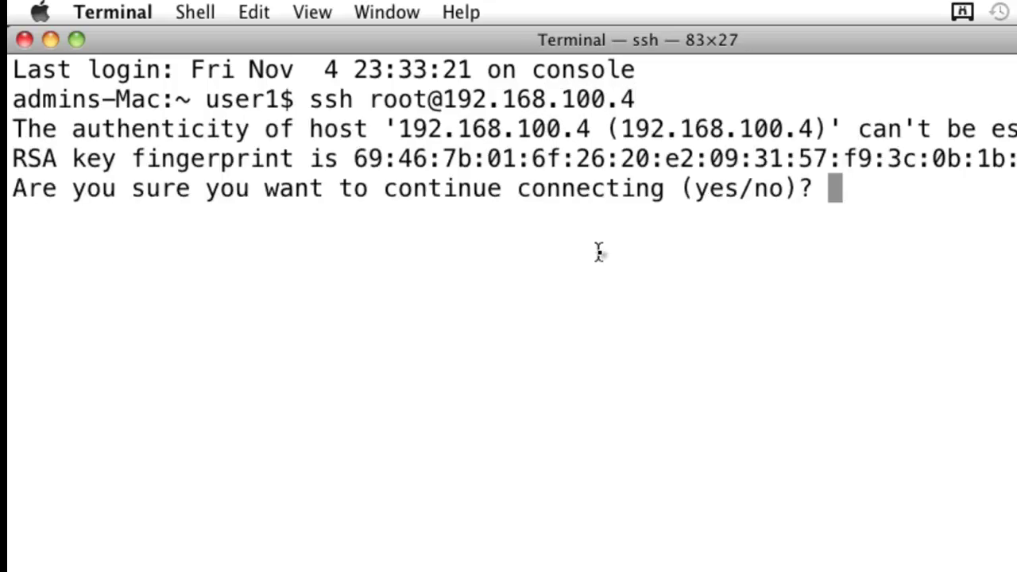
text(yes)
key(Return)
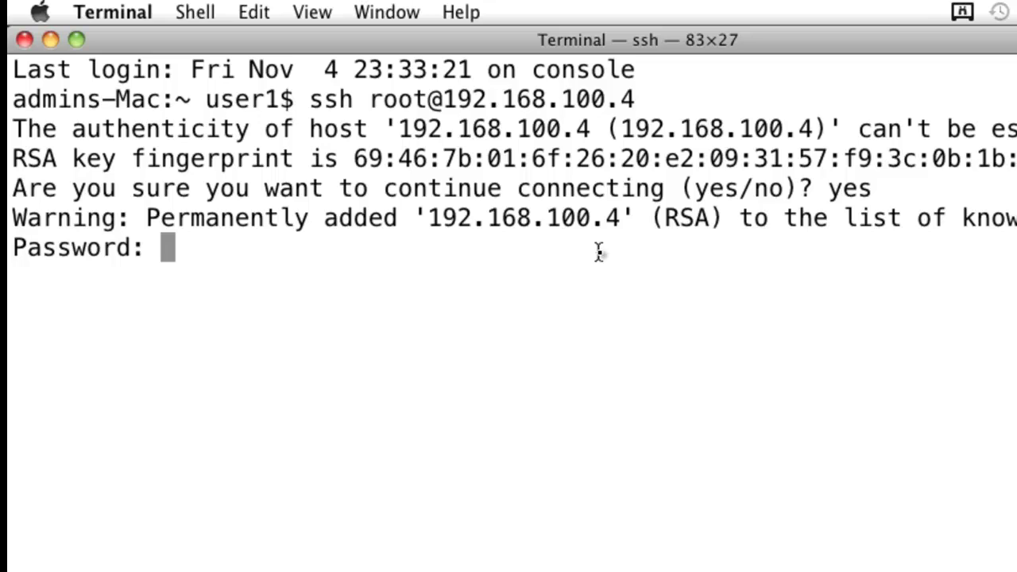
key(Return)
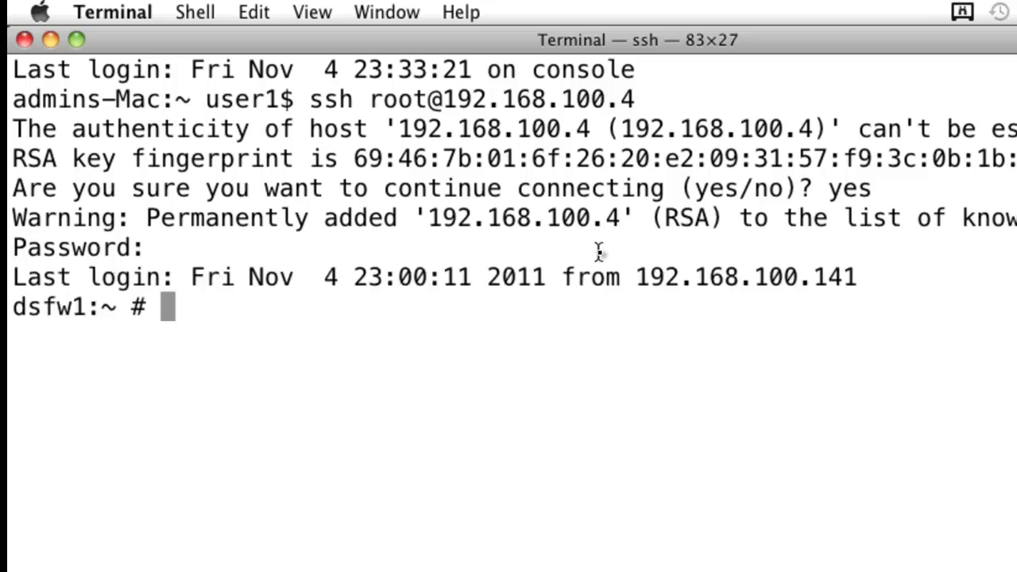
On the server, list root's home, /home, and /home/user1 with ll.
text(ll)
key(Return)
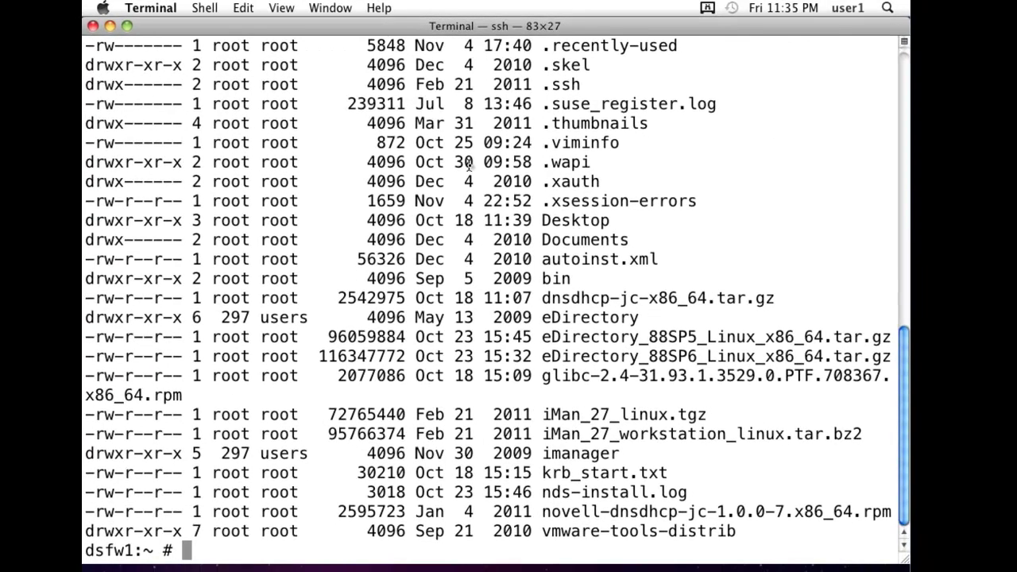
text(cd /)
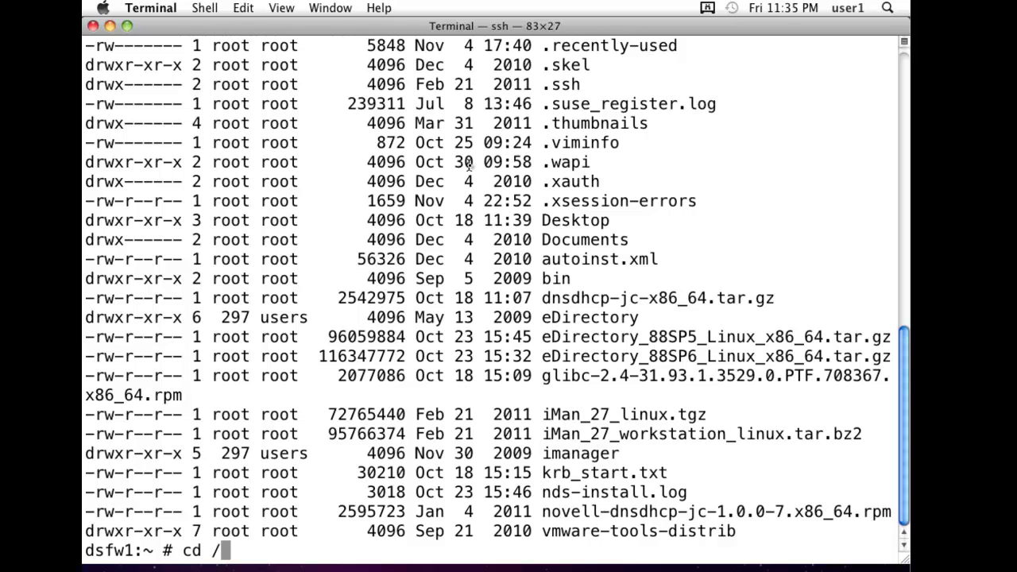
text(home/)
key(Return)
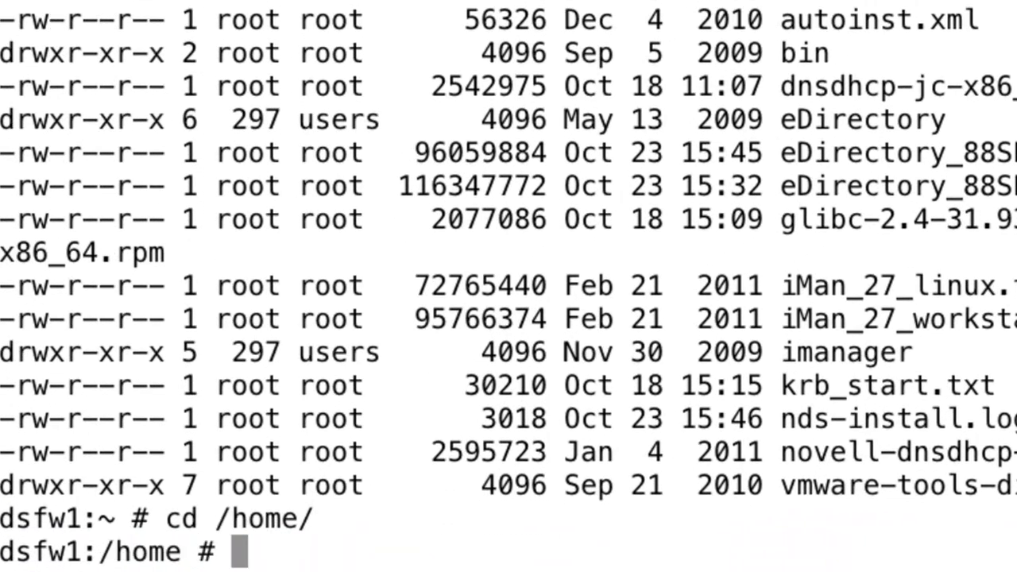
text(ll)
key(Return)
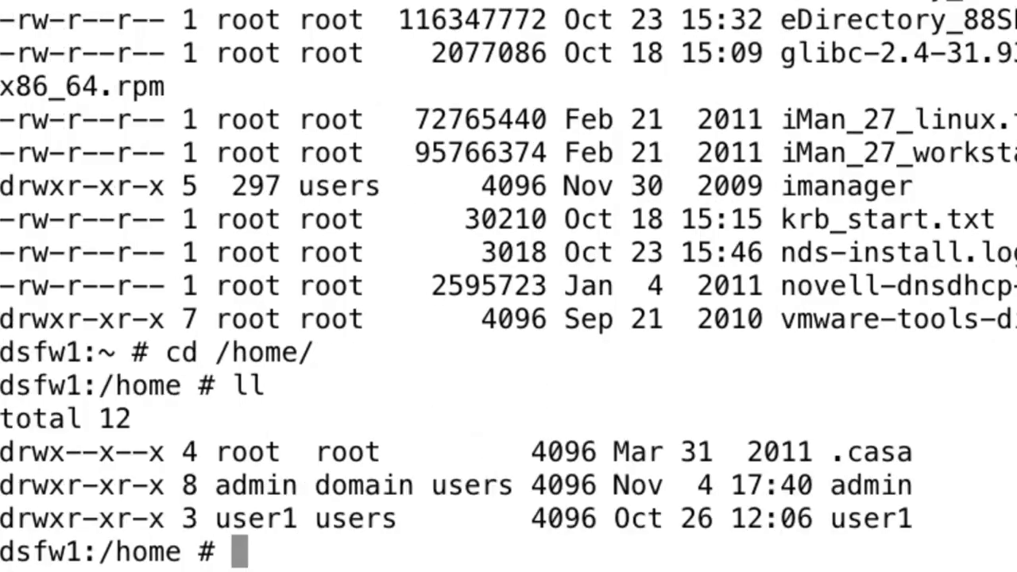
text(cd user1/)
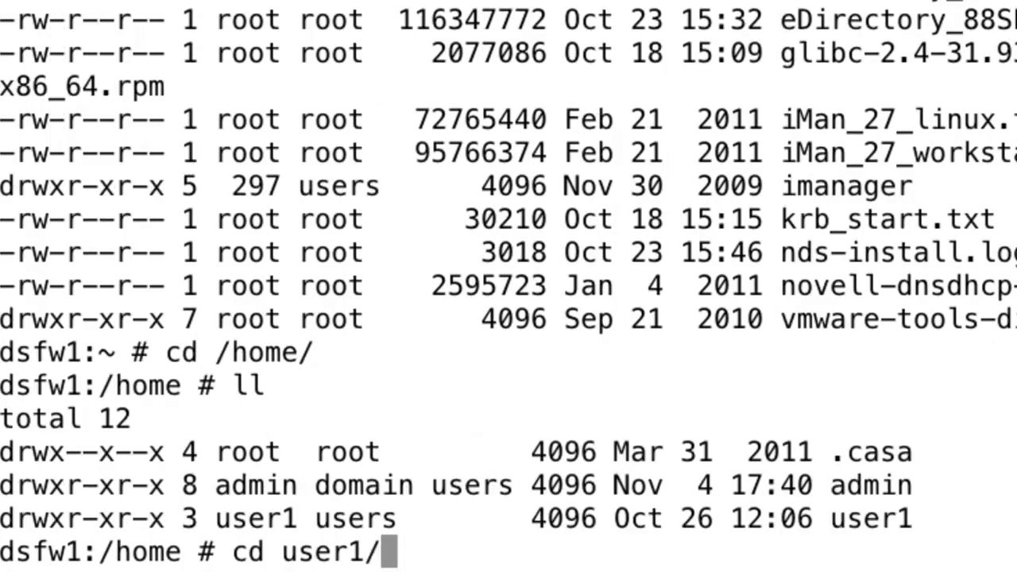
key(Return)
text(ll)
key(Return)
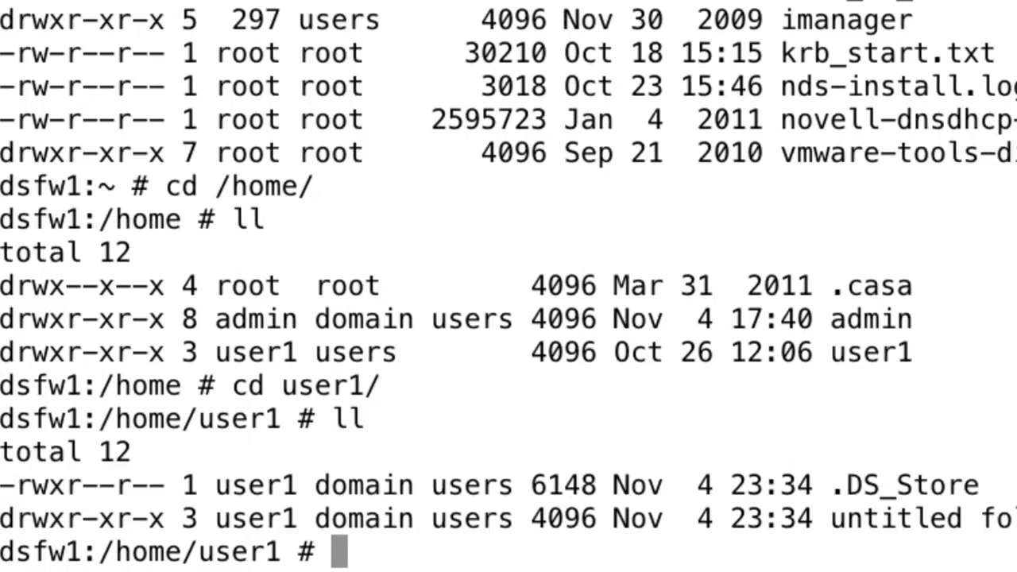
List untitled folder to confirm newfolder, then return up to /home/user1.
text(cd un)
key(Tab)
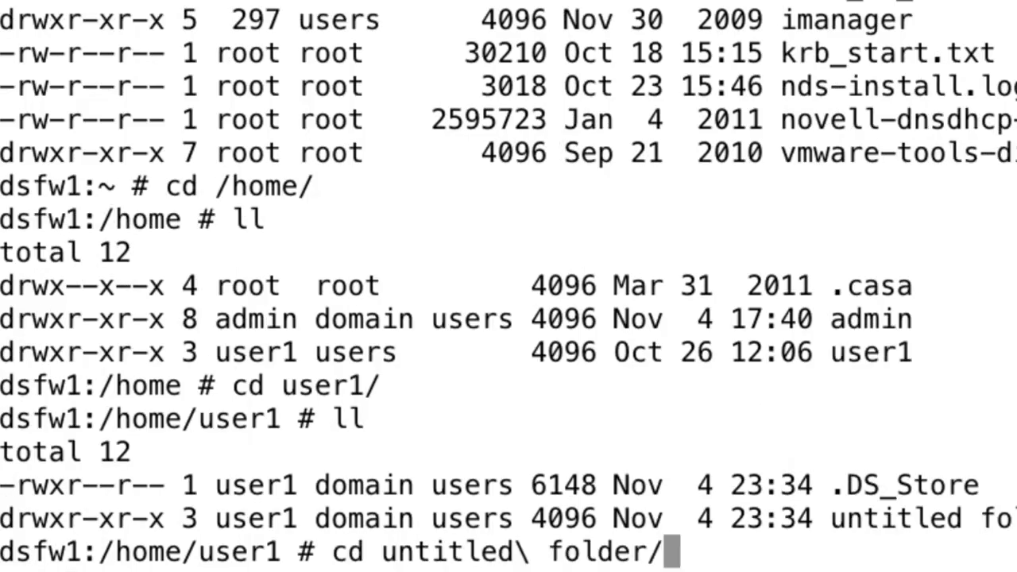
key(Return)
text(ll)
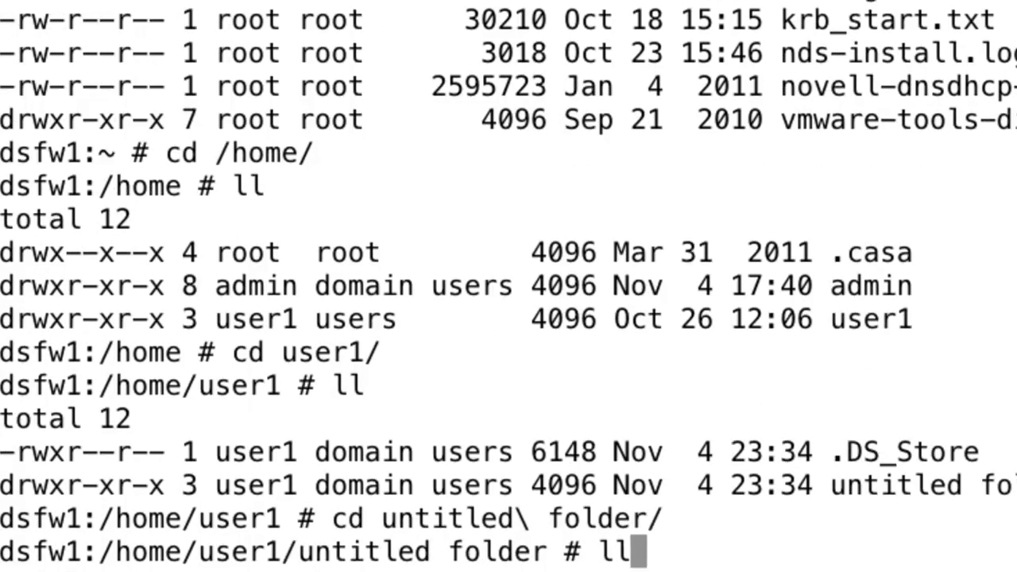
key(Return)
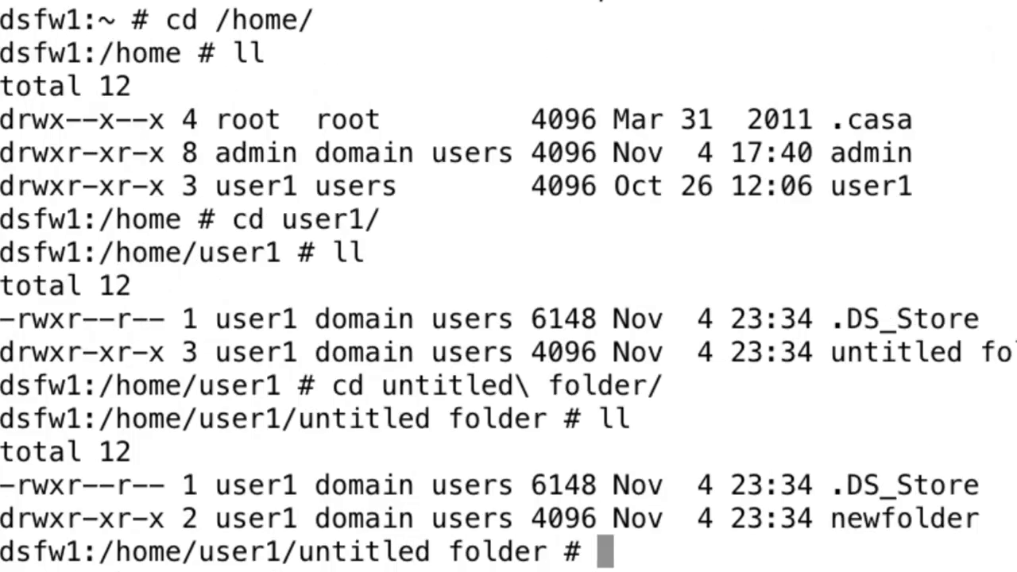
text(..)
key(Return)
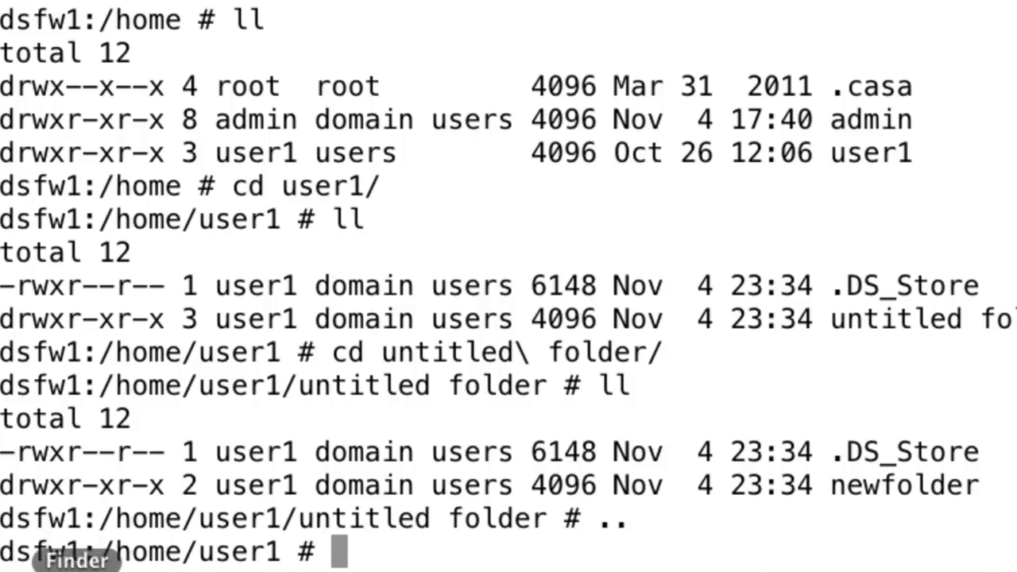
Create untitled folder 2 in user1's home share and confirm it with ll on the server.
click(77, 565)
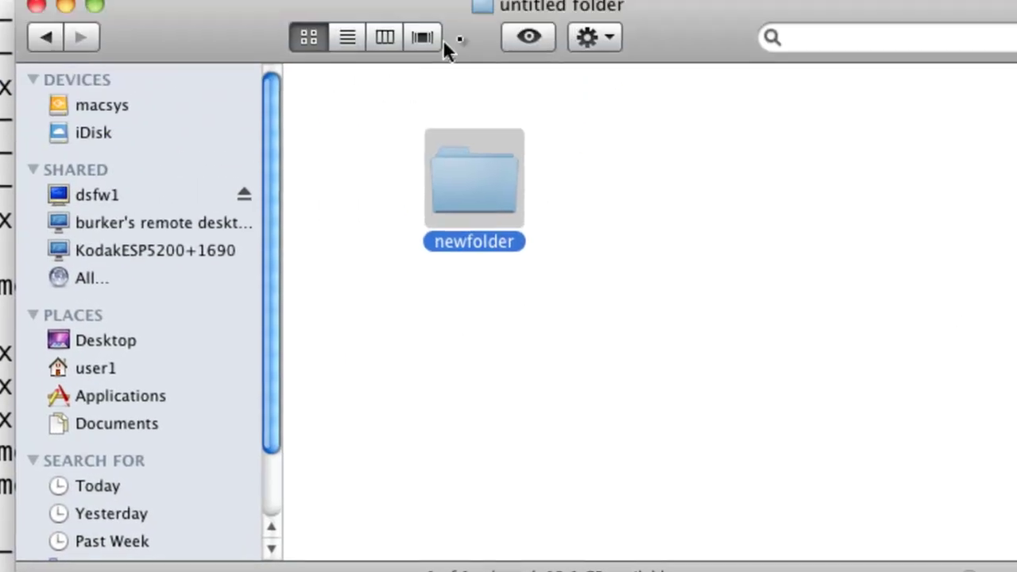
click(40, 53)
right_click(418, 200)
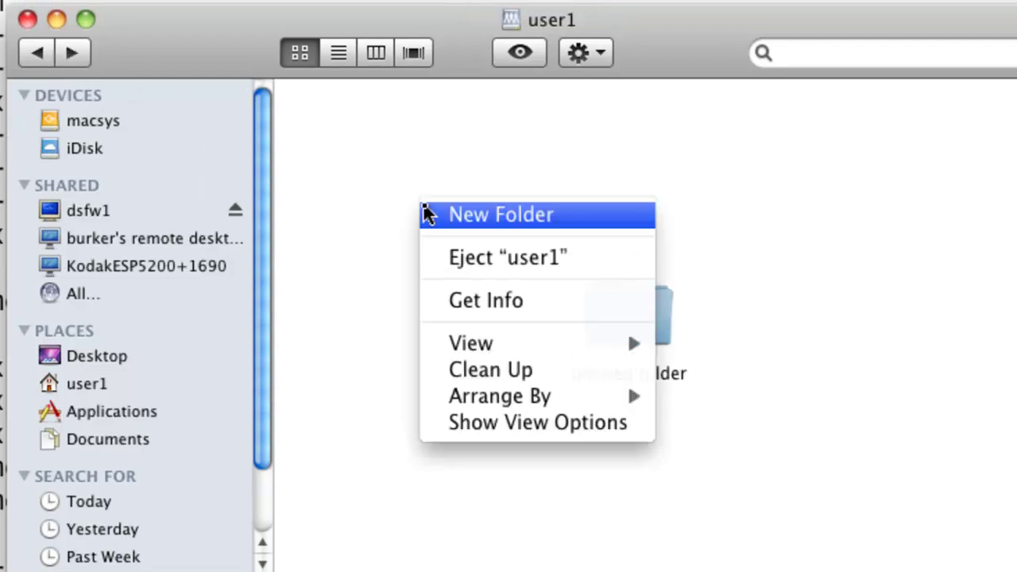
click(471, 216)
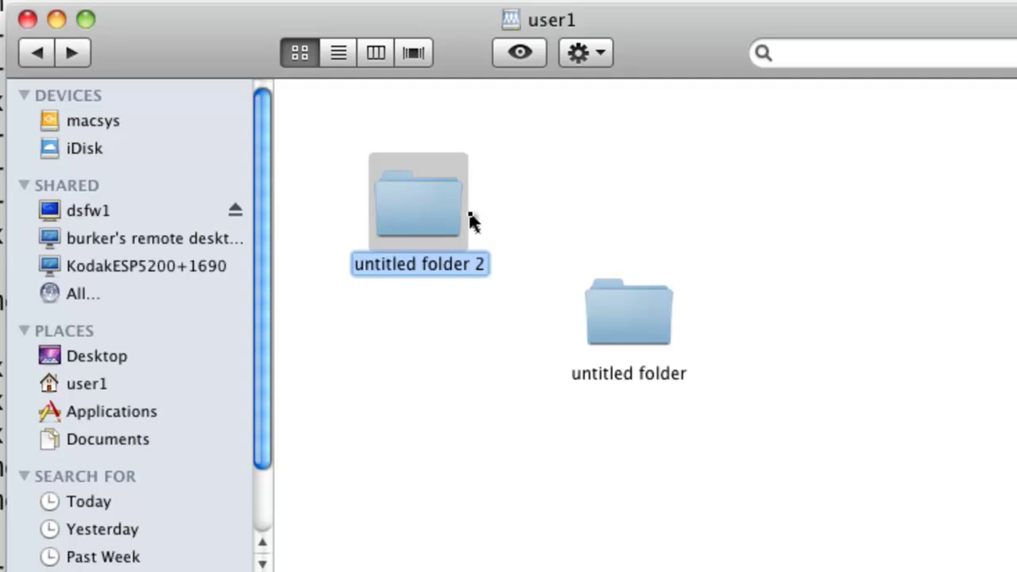
key(Return)
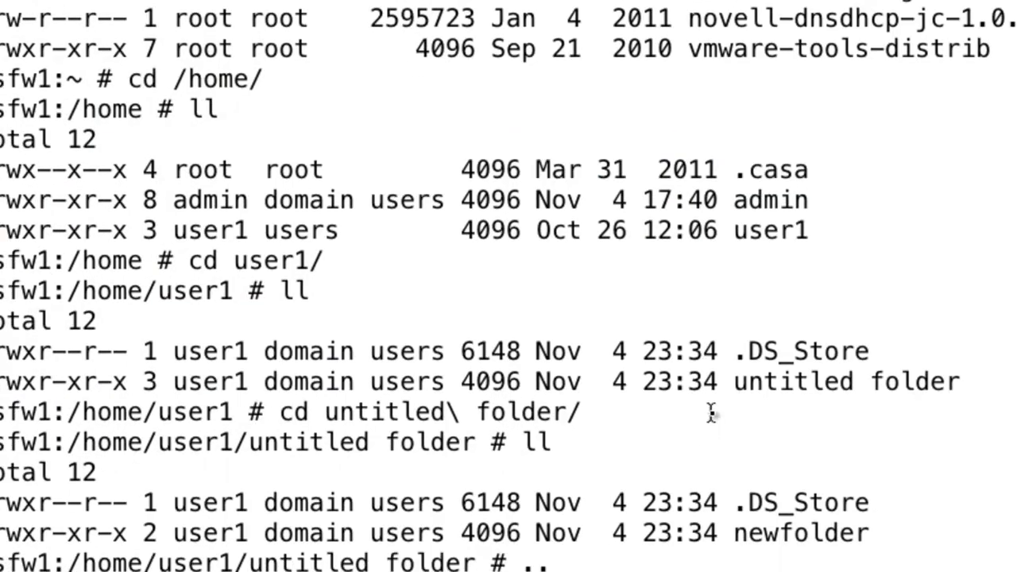
text(ll)
key(Return)
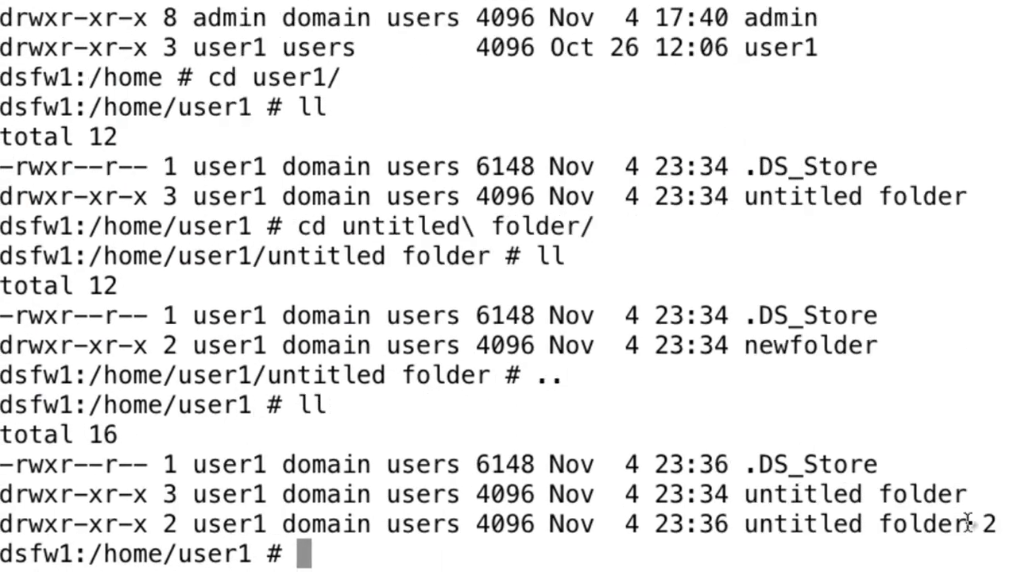
drag(1003, 526, 815, 486)
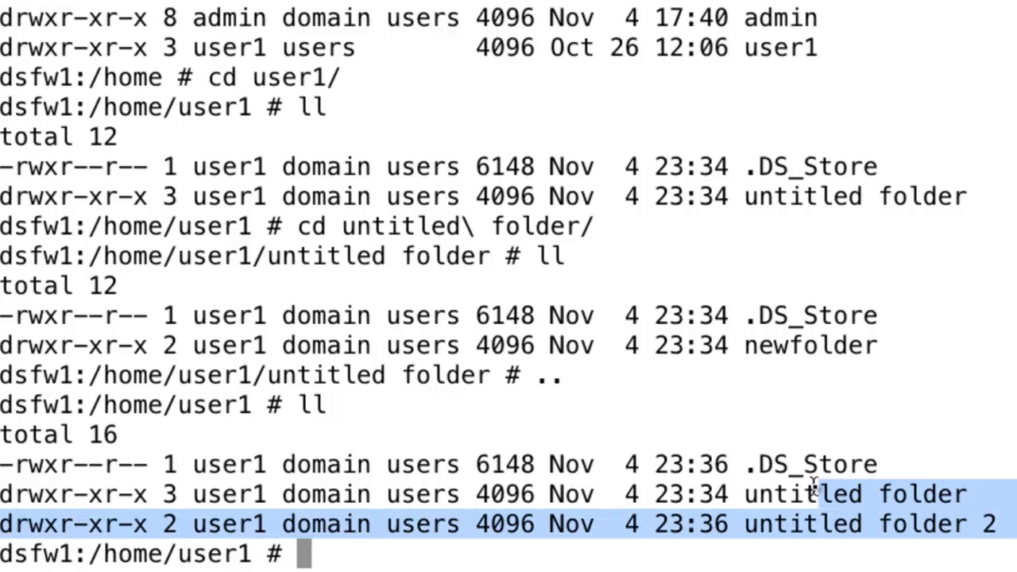
click(928, 474)
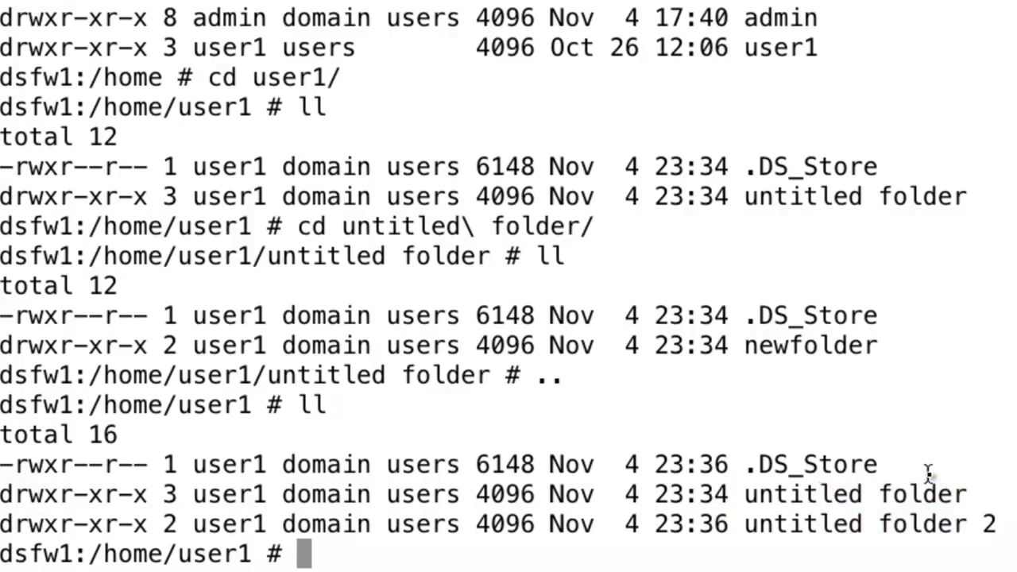